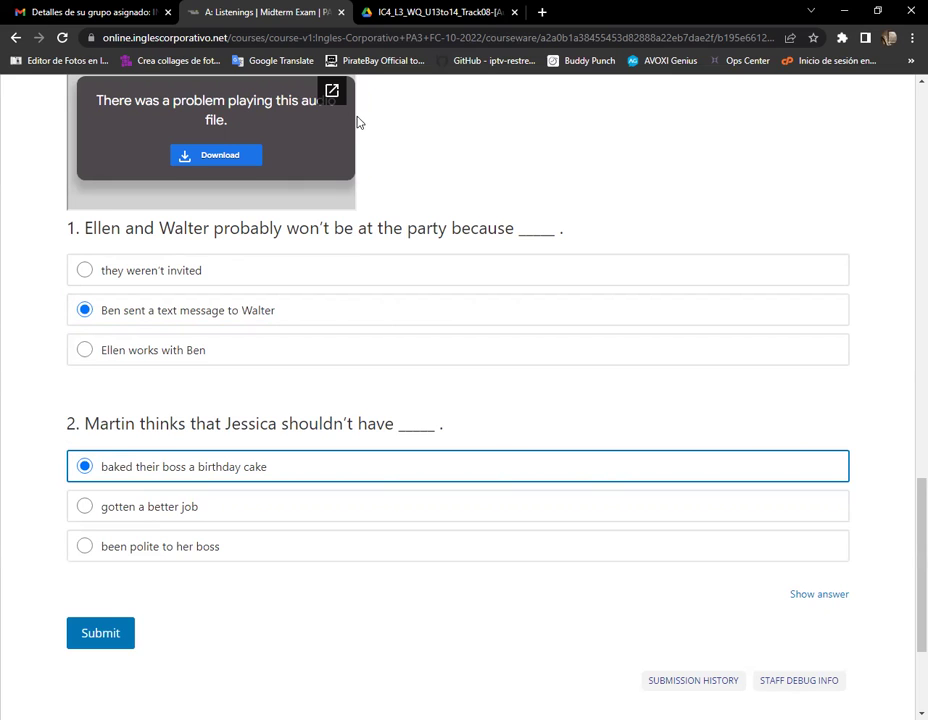
- Submit the Listenings answers and open the midterm exam unit "B: Choose the correct words" to review its questions
{"action": "key", "text": "Return"}
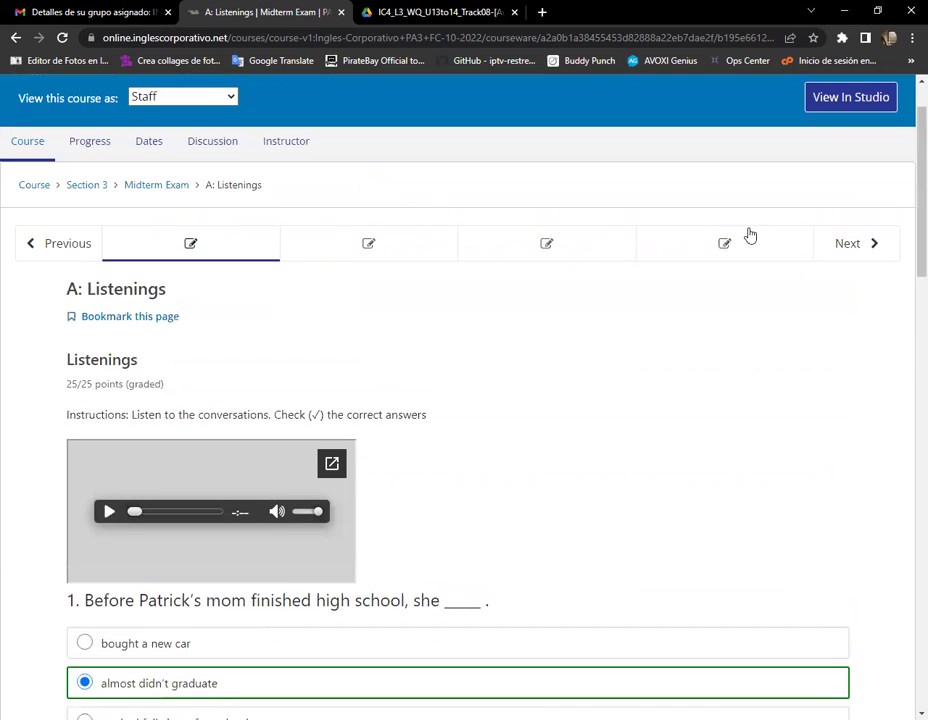
{"action": "left_click", "coordinate": [386, 253]}
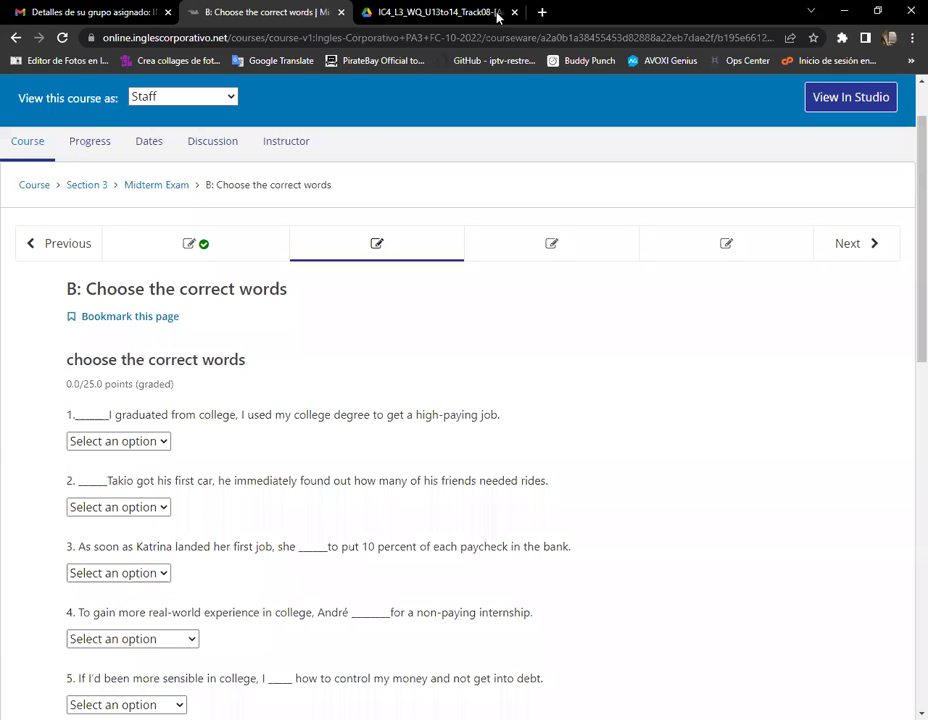
{"action": "scroll", "coordinate": [323, 369], "scroll_direction": "down", "scroll_amount": 6}
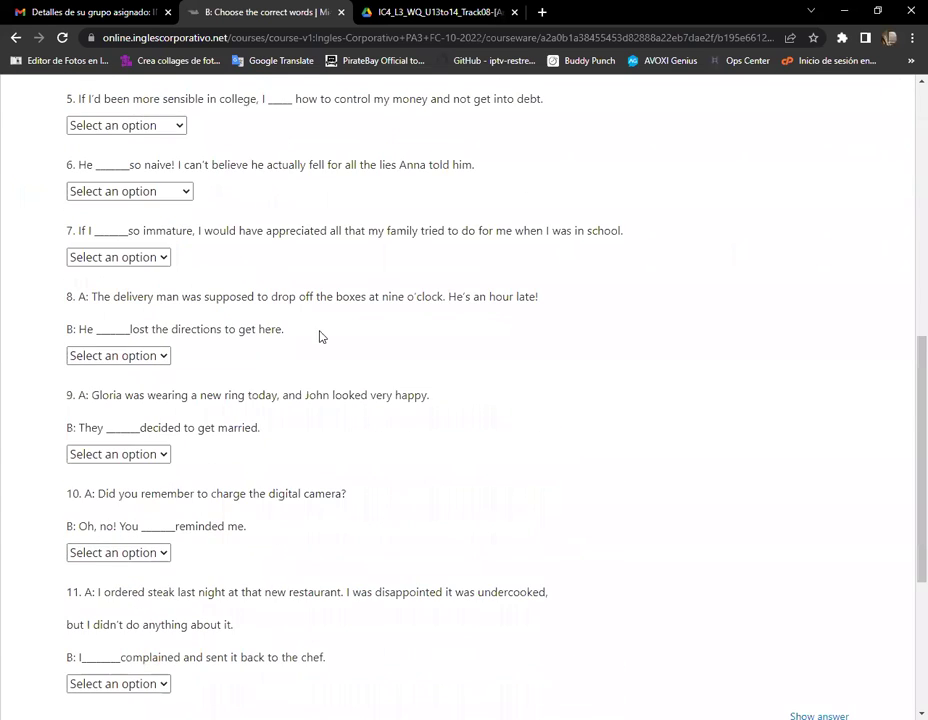
{"action": "scroll", "coordinate": [320, 337], "scroll_direction": "down", "scroll_amount": 2}
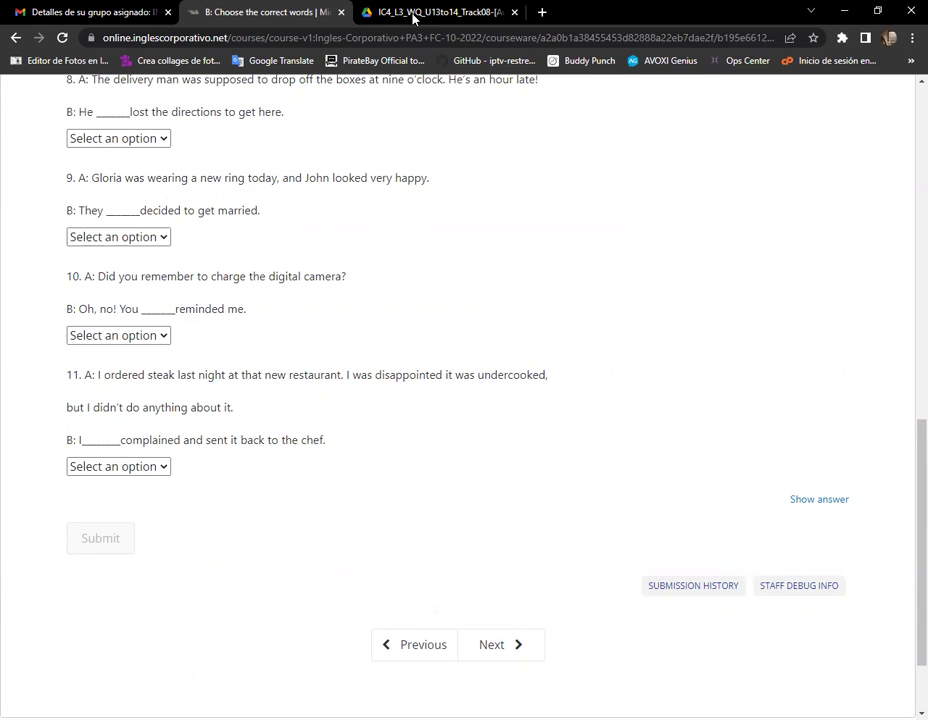
{"action": "scroll", "coordinate": [342, 232], "scroll_direction": "up", "scroll_amount": 15}
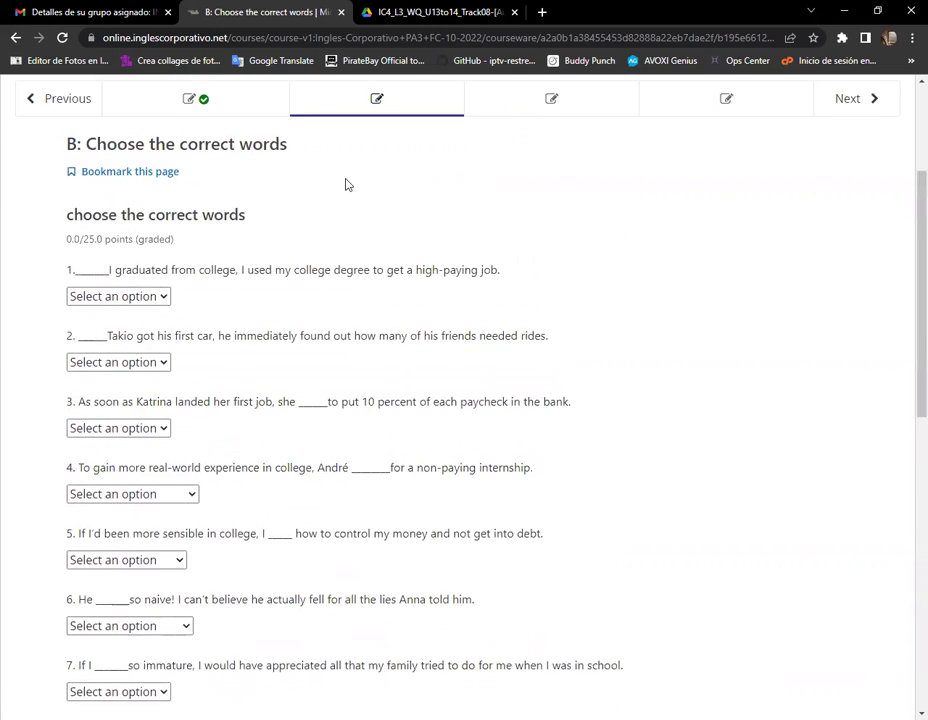
{"action": "left_click", "coordinate": [162, 298]}
{"action": "left_click", "coordinate": [128, 301]}
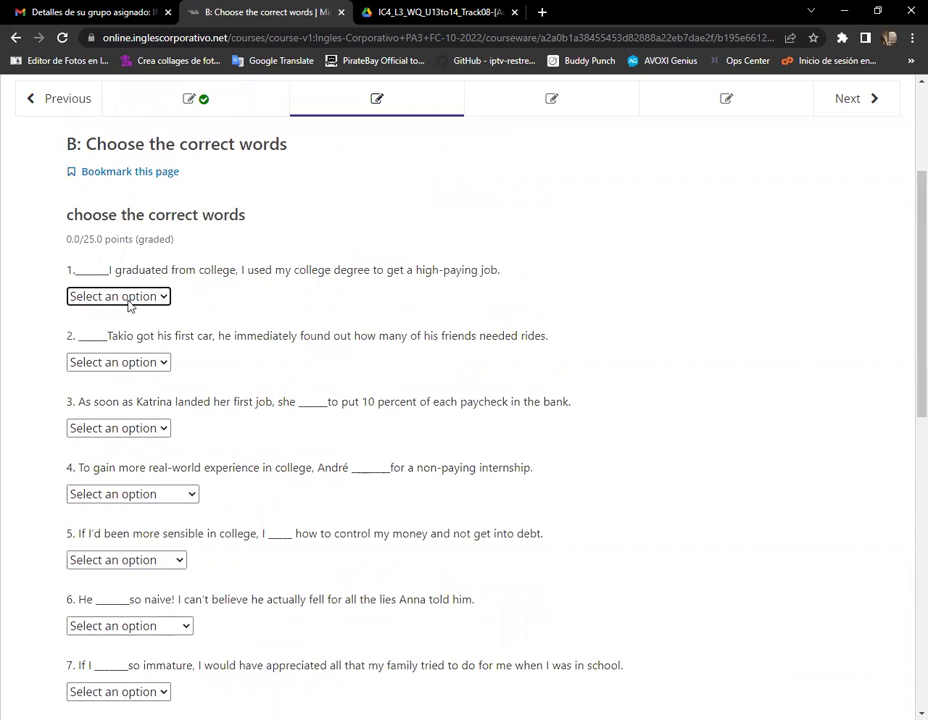
{"action": "left_click", "coordinate": [167, 297]}
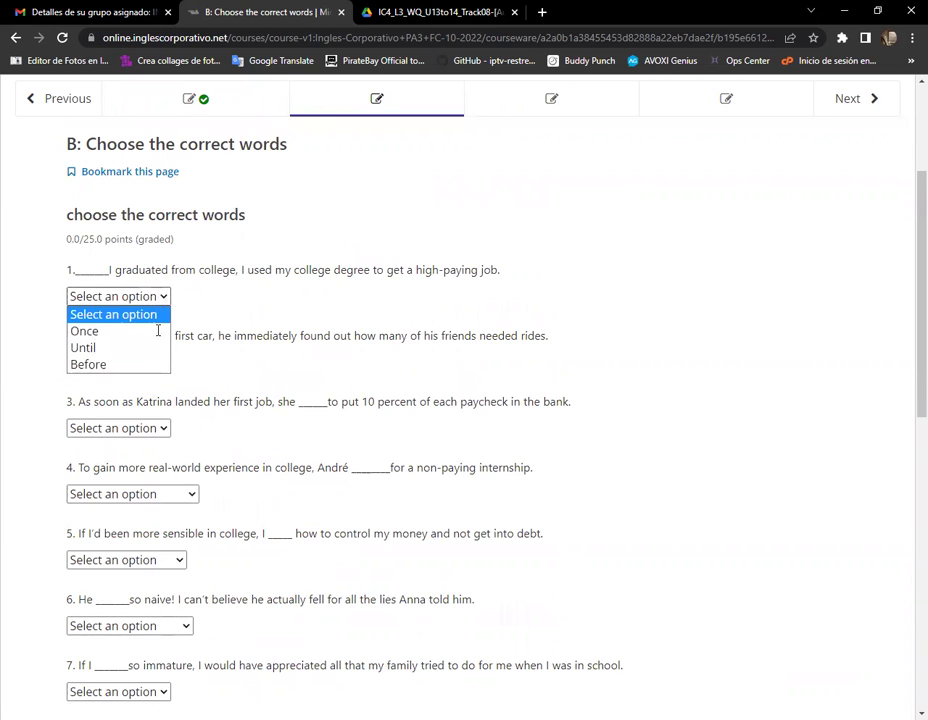
{"action": "left_click", "coordinate": [161, 298]}
{"action": "left_click", "coordinate": [161, 297]}
{"action": "left_click", "coordinate": [151, 299]}
{"action": "left_click", "coordinate": [164, 296]}
{"action": "left_click", "coordinate": [166, 296]}
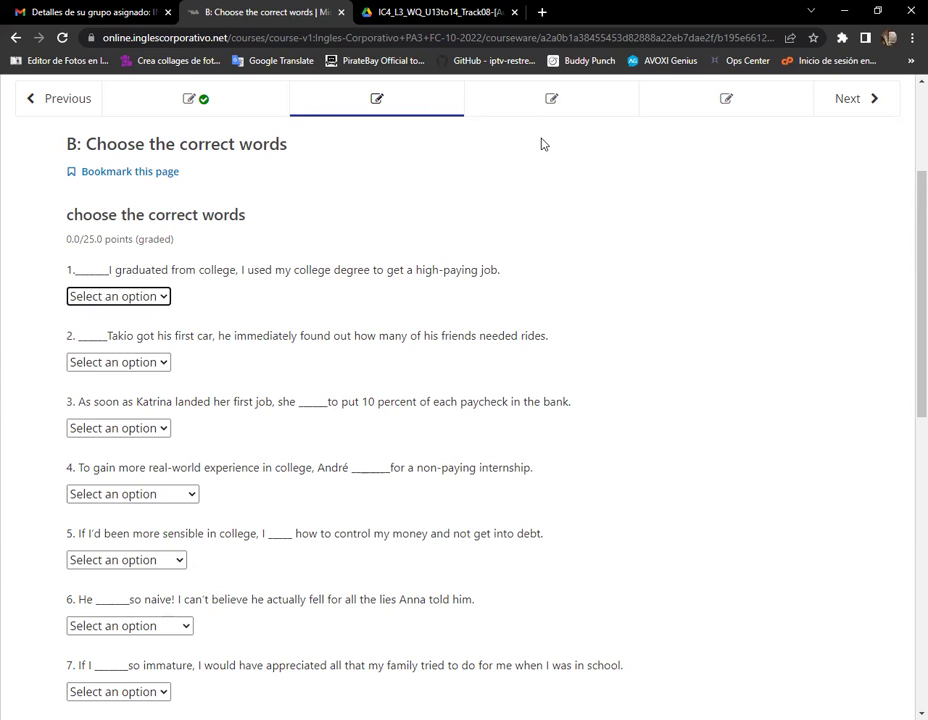
{"action": "left_click", "coordinate": [164, 300]}
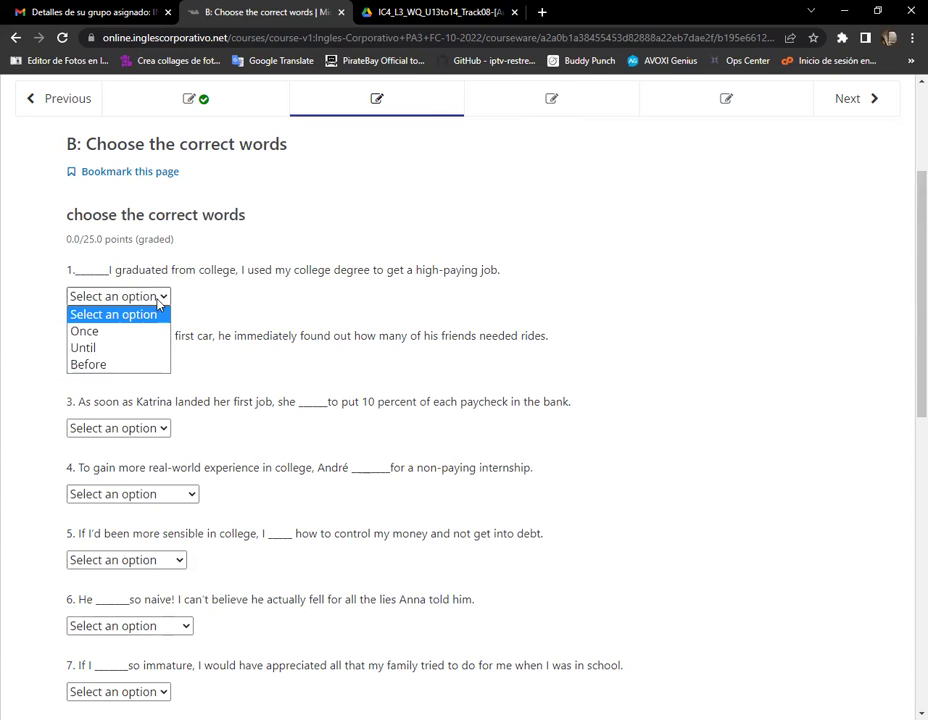
{"action": "left_click", "coordinate": [164, 298]}
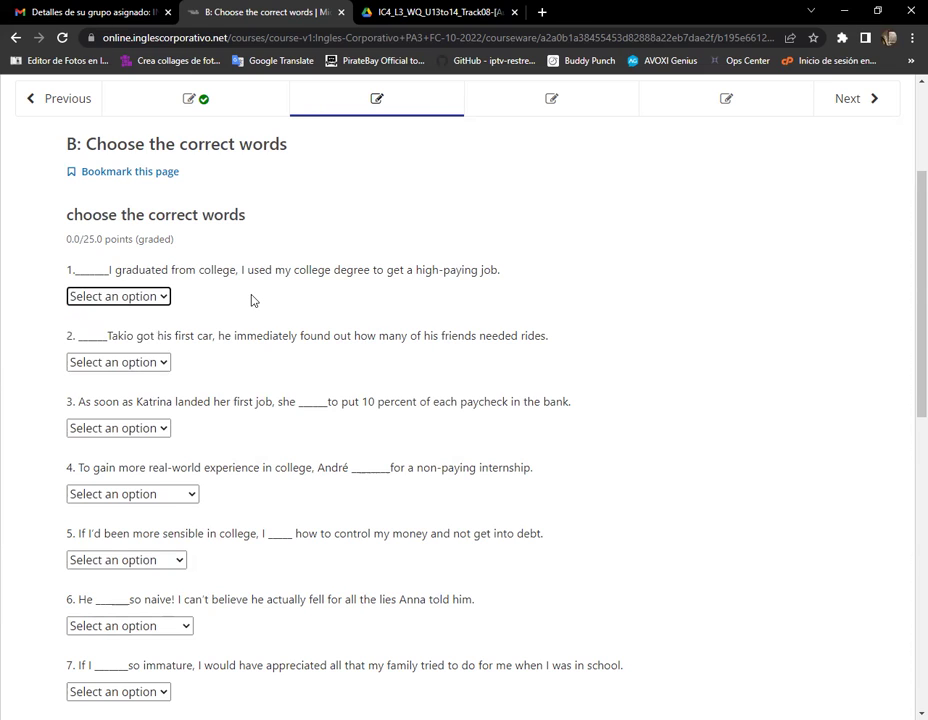
{"action": "left_click", "coordinate": [165, 300]}
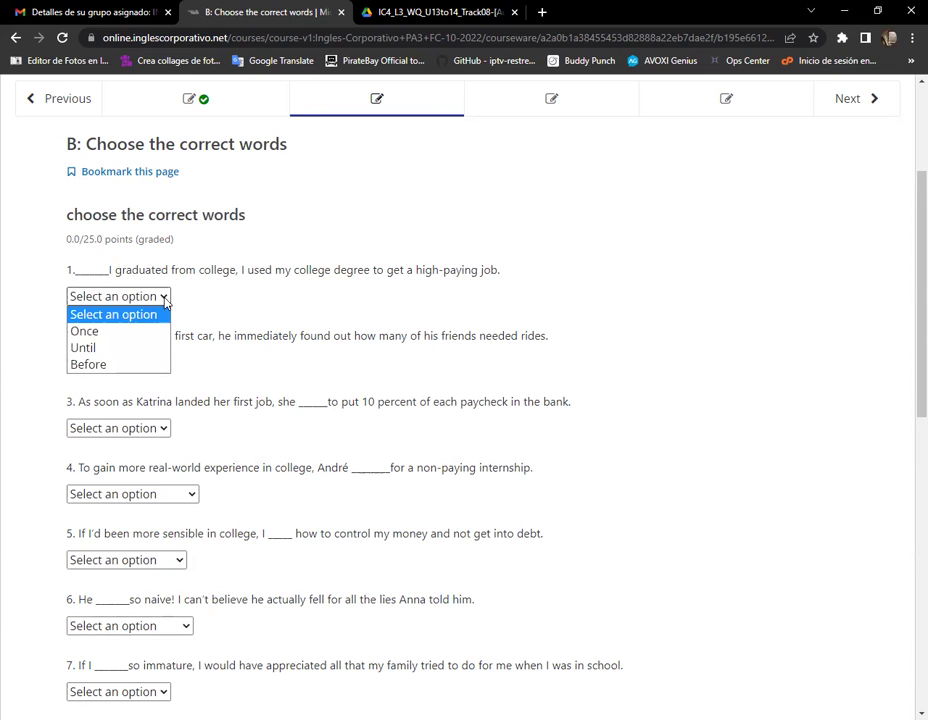
{"action": "left_click", "coordinate": [166, 300]}
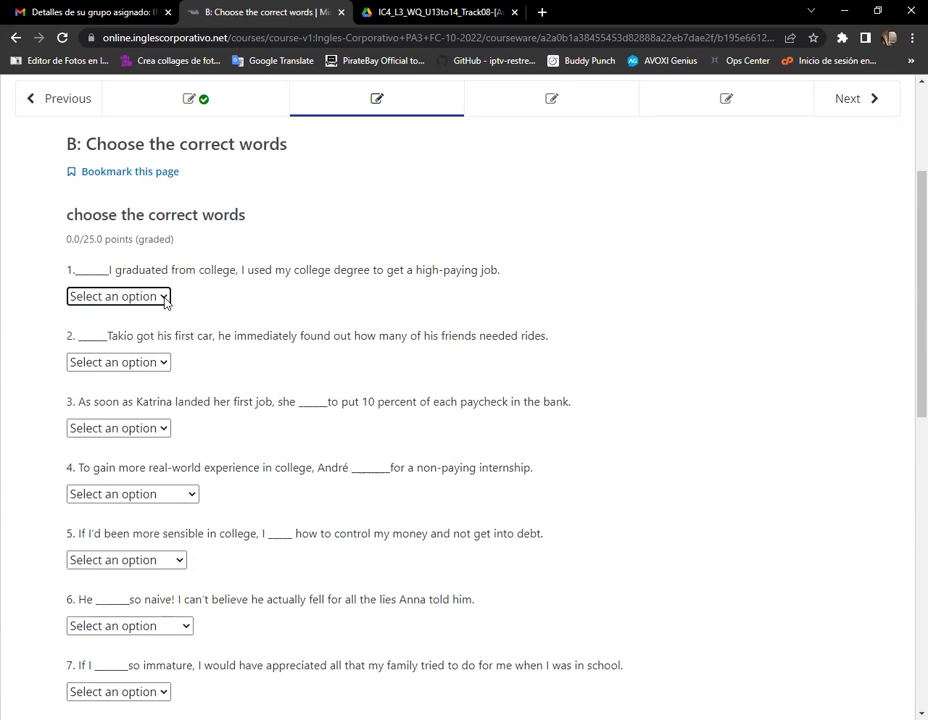
{"action": "left_click", "coordinate": [165, 300]}
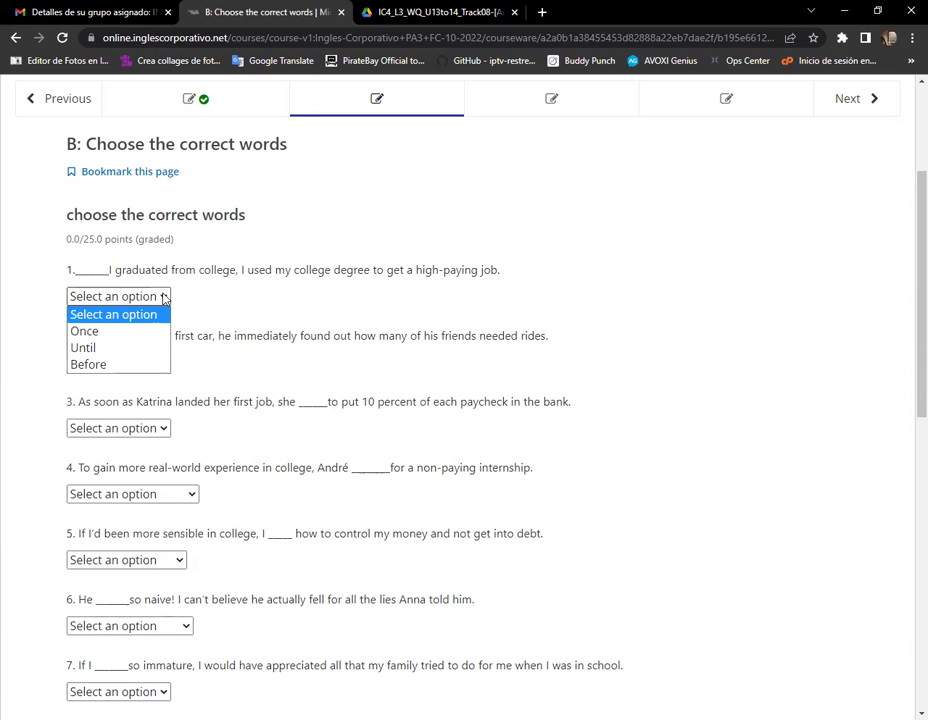
{"action": "left_click", "coordinate": [166, 299]}
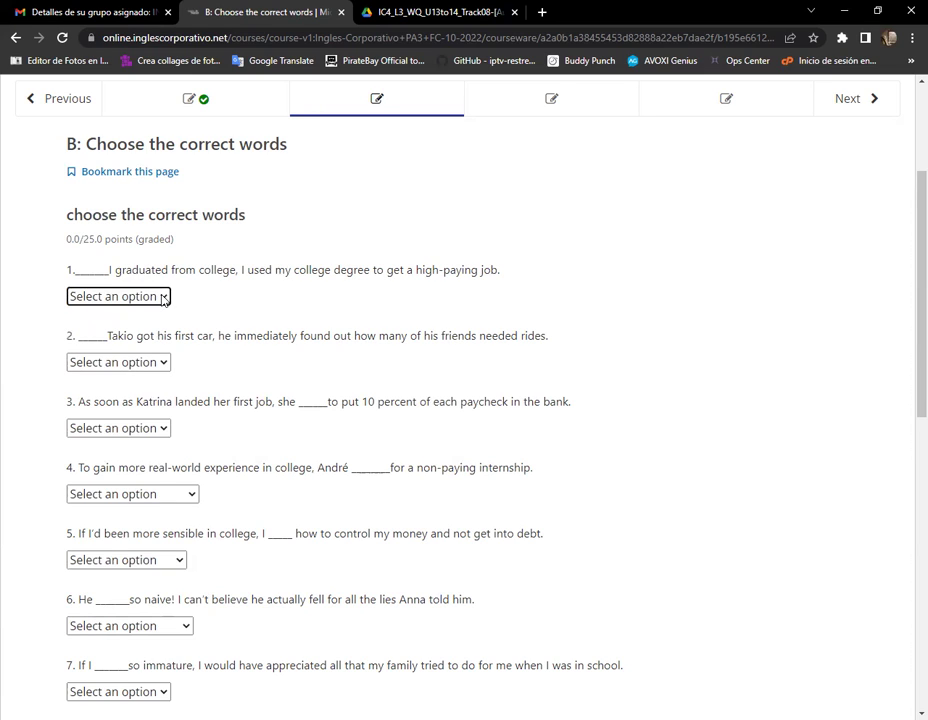
{"action": "left_click", "coordinate": [164, 299]}
{"action": "left_click", "coordinate": [164, 299]}
{"action": "left_click", "coordinate": [164, 297]}
{"action": "left_click", "coordinate": [164, 297]}
- Answer question 1 with "Once" and question 2 with "The moment"
{"action": "left_click", "coordinate": [165, 297]}
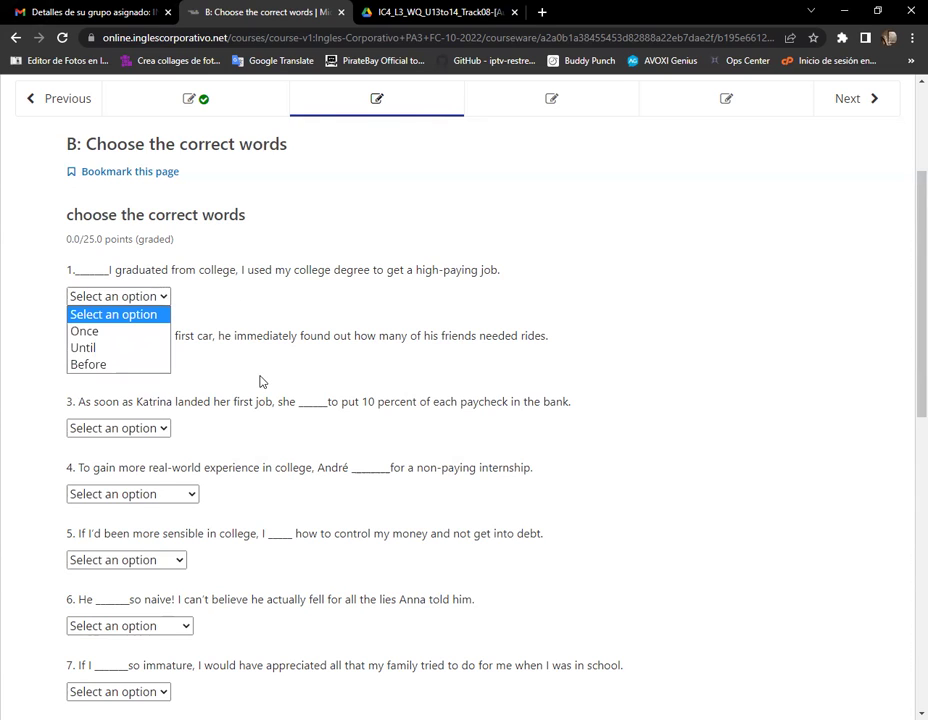
{"action": "left_click", "coordinate": [114, 331]}
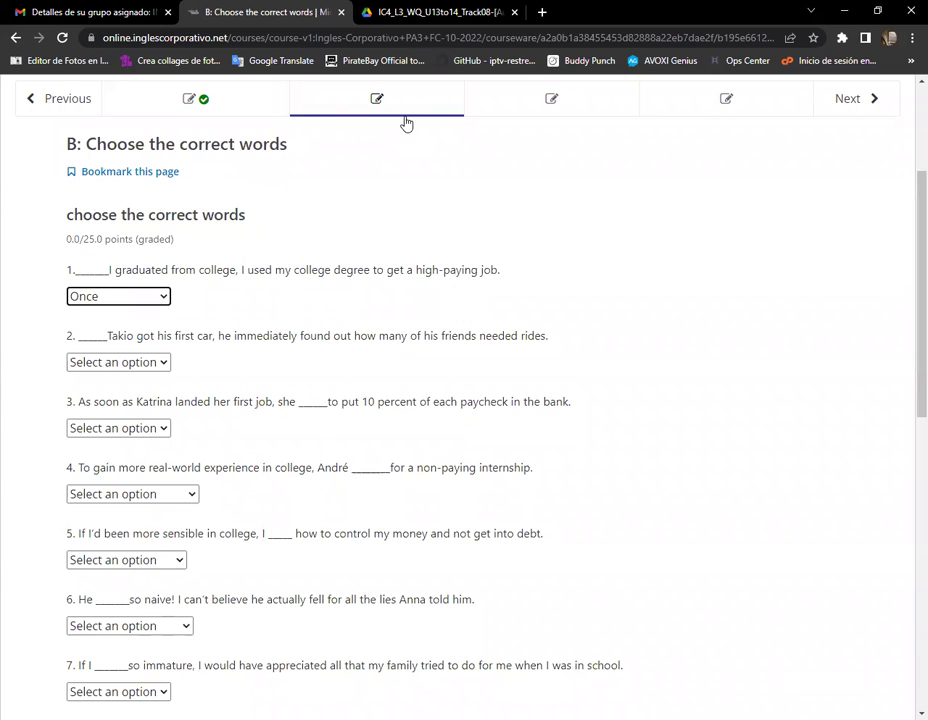
{"action": "left_click", "coordinate": [165, 363]}
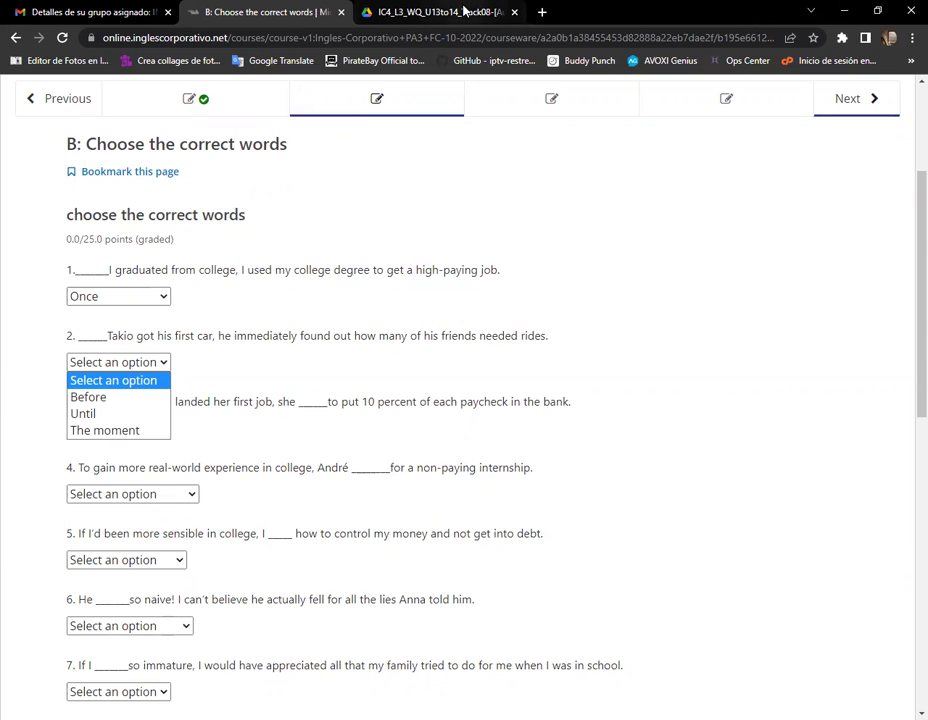
{"action": "mouse_move", "coordinate": [458, 20]}
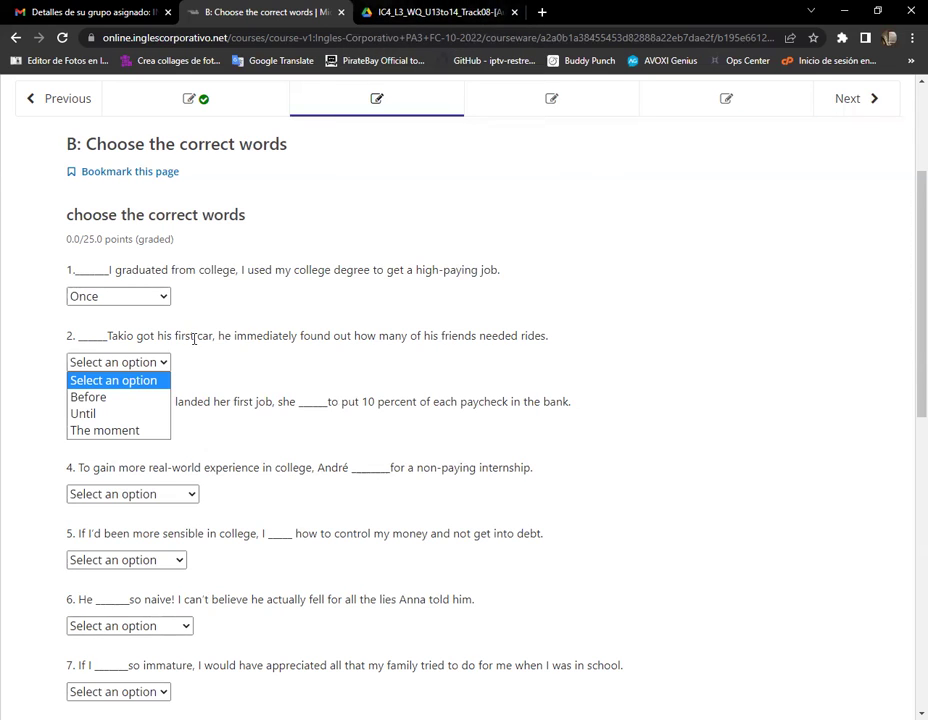
{"action": "left_click", "coordinate": [124, 434]}
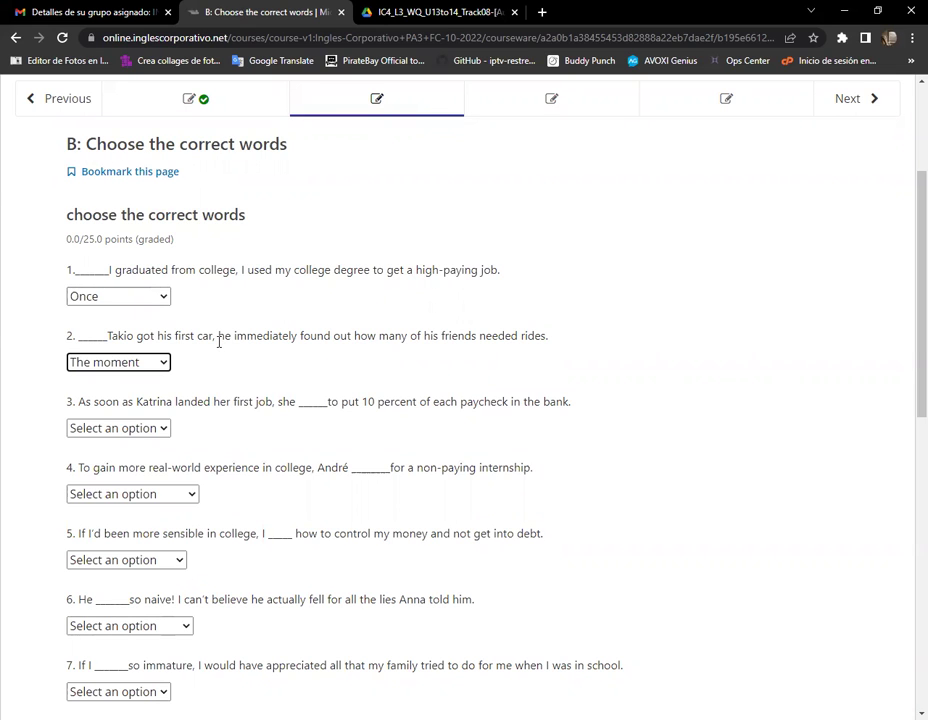
{"action": "left_click_drag", "start_coordinate": [209, 337], "coordinate": [230, 337]}
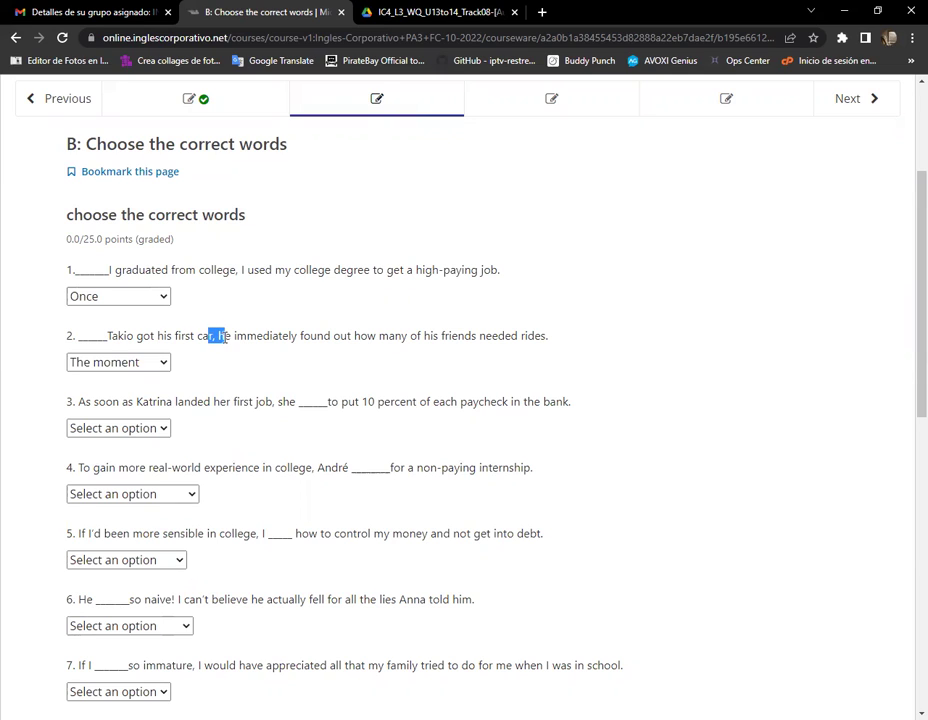
{"action": "left_click", "coordinate": [214, 337]}
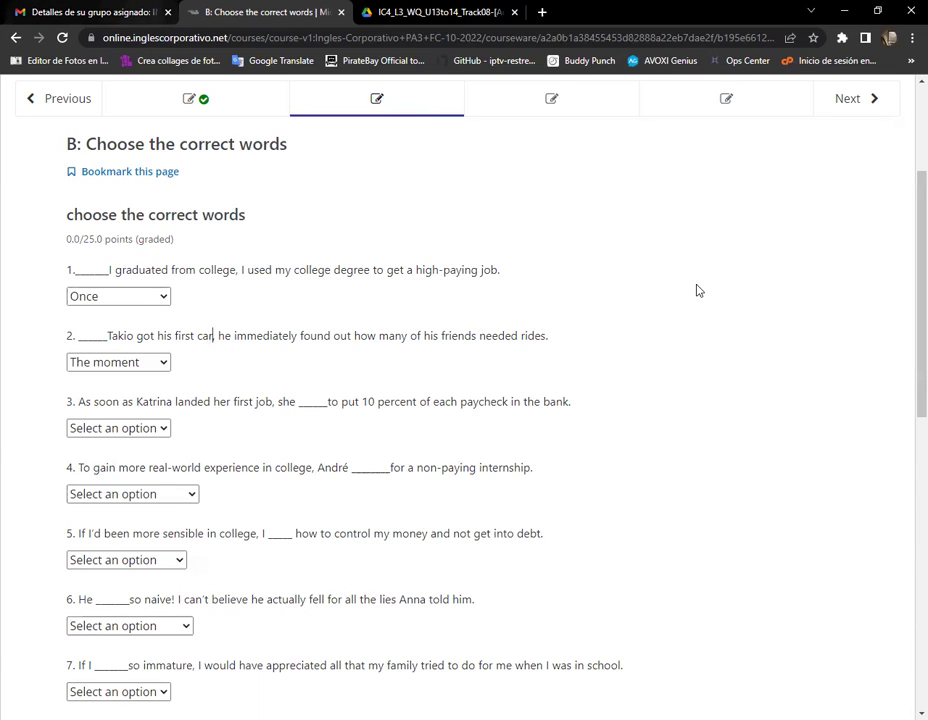
- Choose "decided" for question 3 about Katrina putting 10 percent of each paycheck in the bank
{"action": "left_click", "coordinate": [160, 428]}
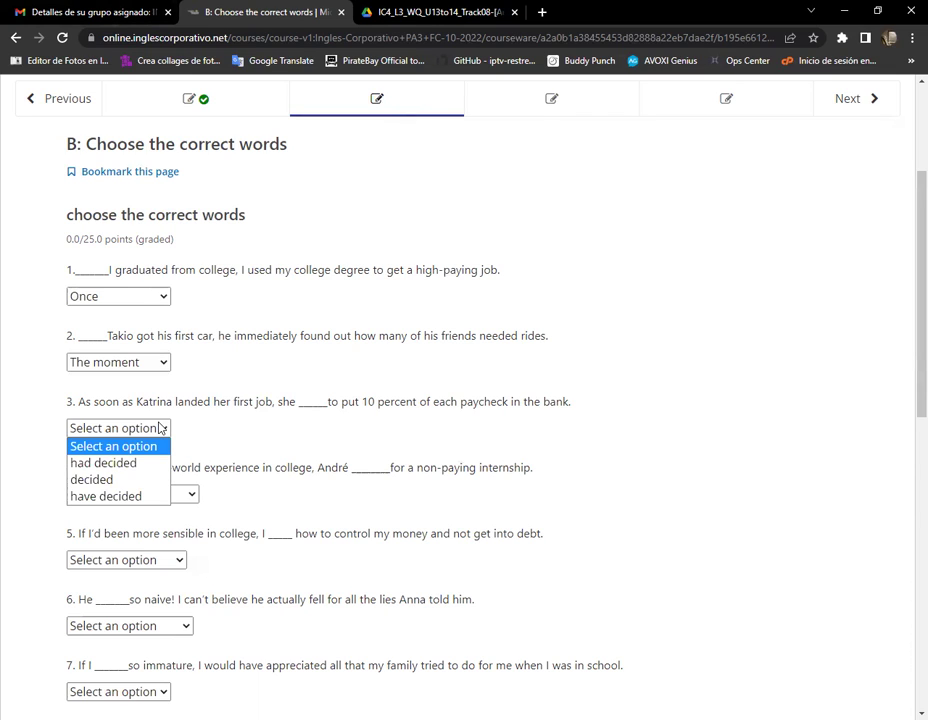
{"action": "key", "text": "Down"}
{"action": "double_click", "coordinate": [222, 401]}
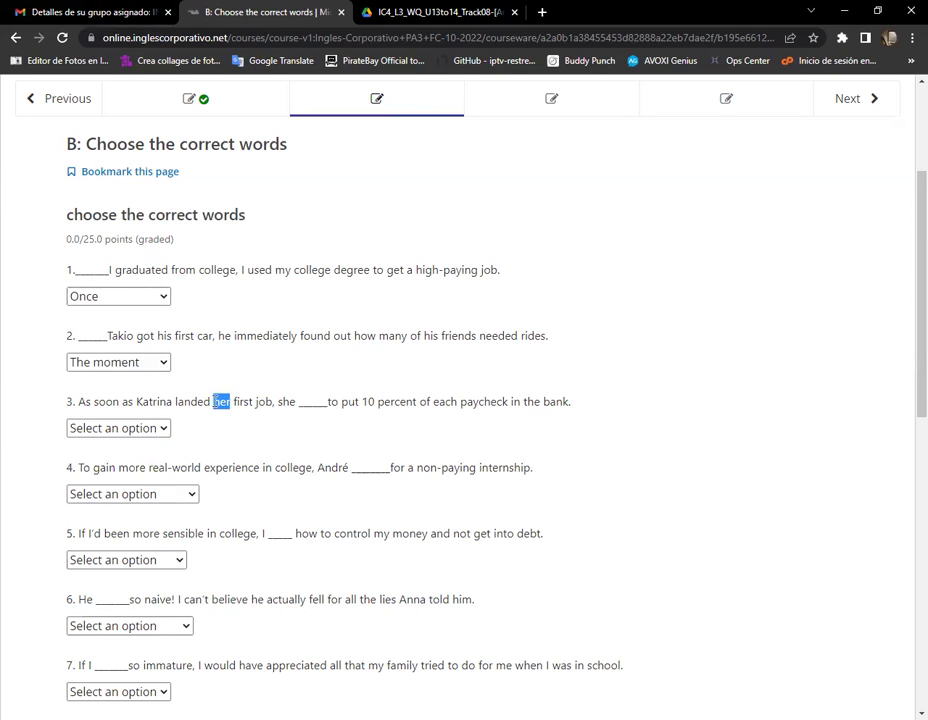
{"action": "left_click", "coordinate": [130, 428]}
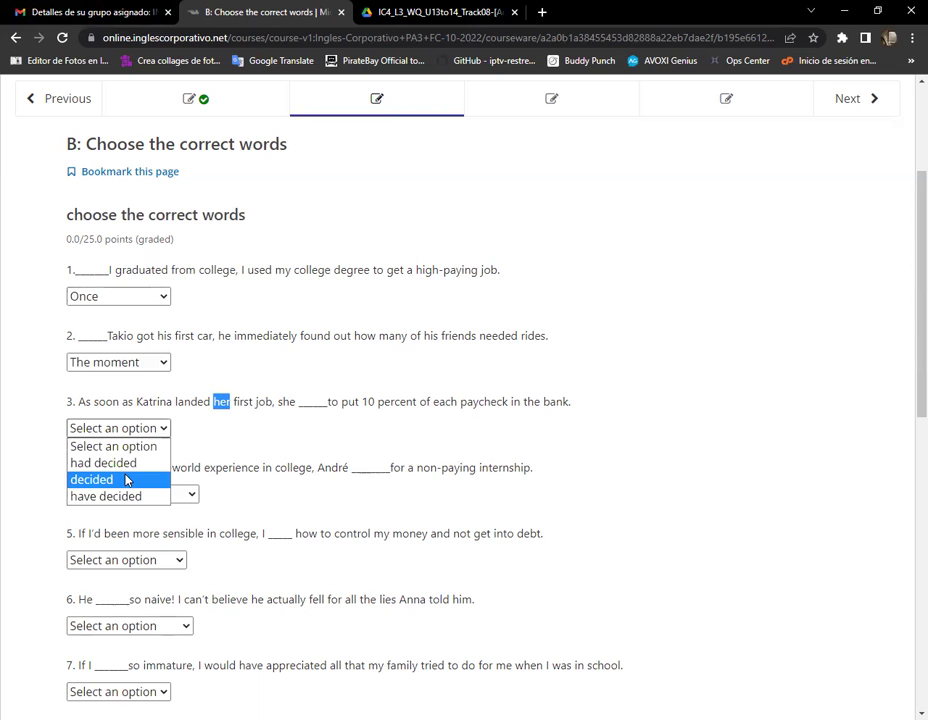
{"action": "left_click", "coordinate": [125, 481]}
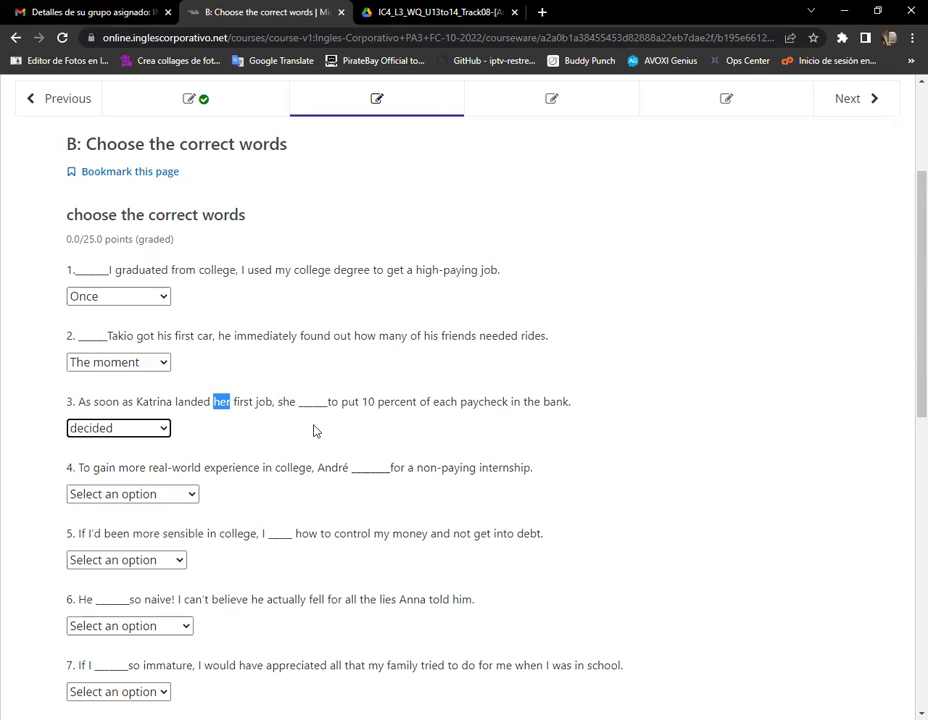
- Choose "should have applied" for question 4 about André's non-paying internship
{"action": "scroll", "coordinate": [363, 367], "scroll_direction": "down", "scroll_amount": 3}
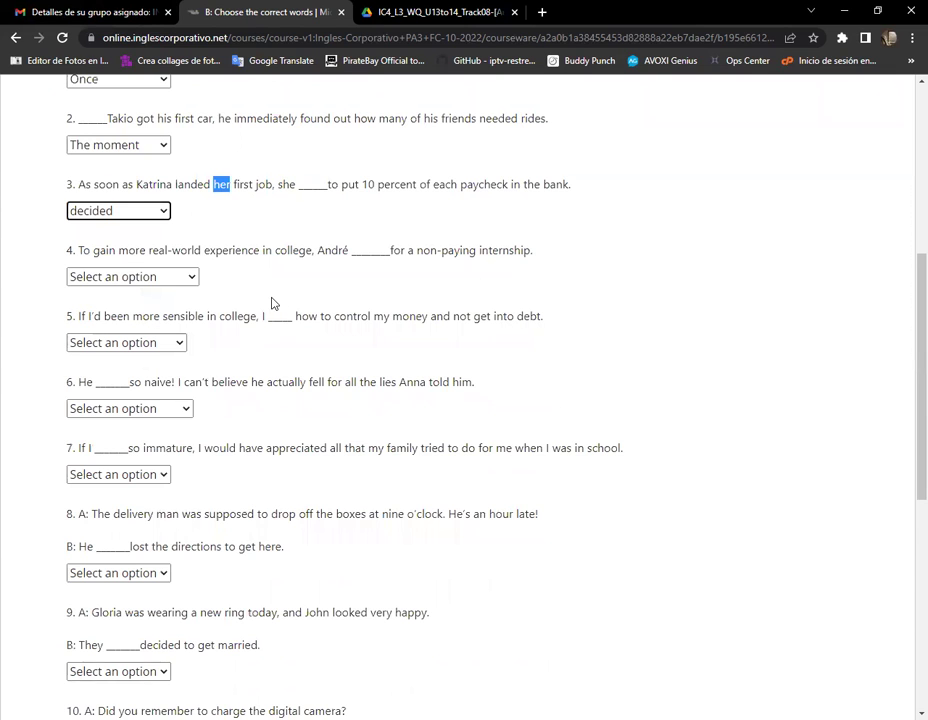
{"action": "scroll", "coordinate": [275, 300], "scroll_direction": "down", "scroll_amount": 2}
{"action": "scroll", "coordinate": [276, 297], "scroll_direction": "up", "scroll_amount": 1}
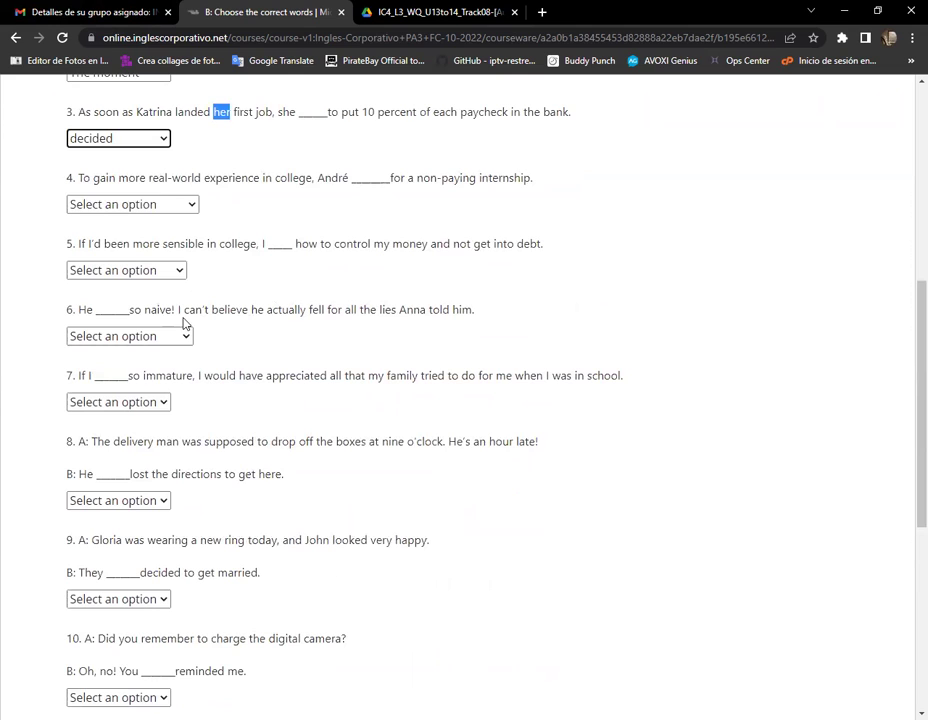
{"action": "left_click", "coordinate": [195, 202]}
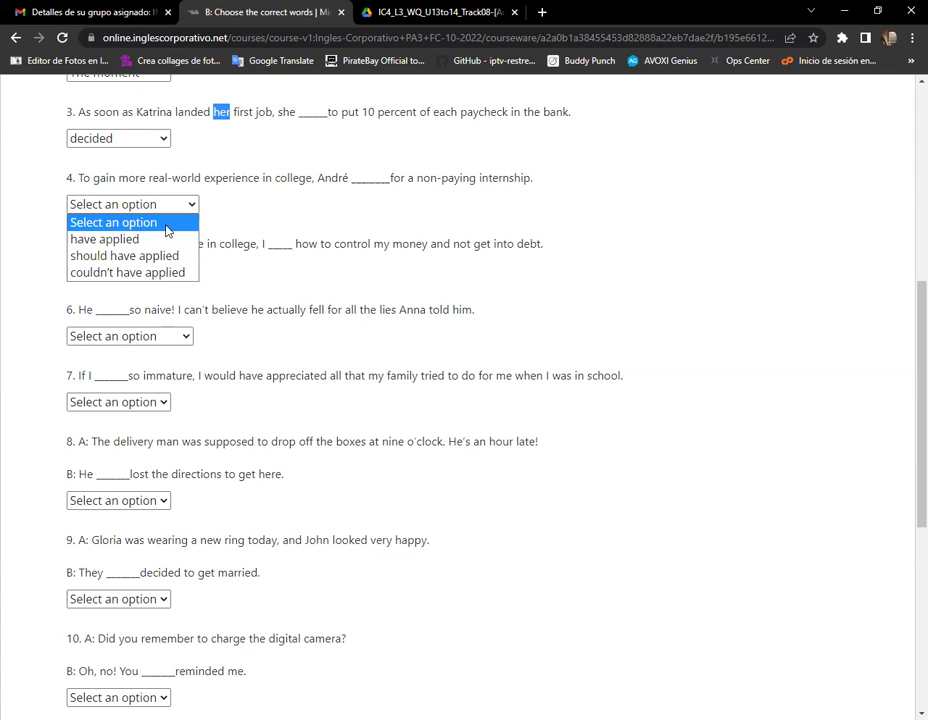
{"action": "left_click", "coordinate": [125, 256]}
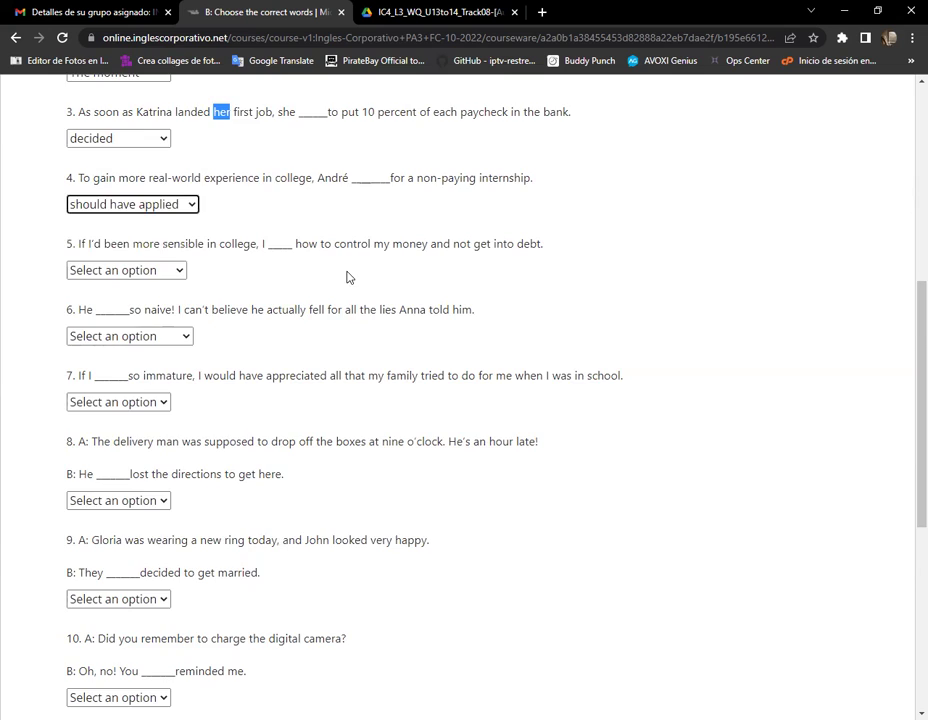
- Choose "could have learned" for question 5 and highlight its clause "If I'd been more sensible in college,"
{"action": "scroll", "coordinate": [300, 260], "scroll_direction": "down", "scroll_amount": 1}
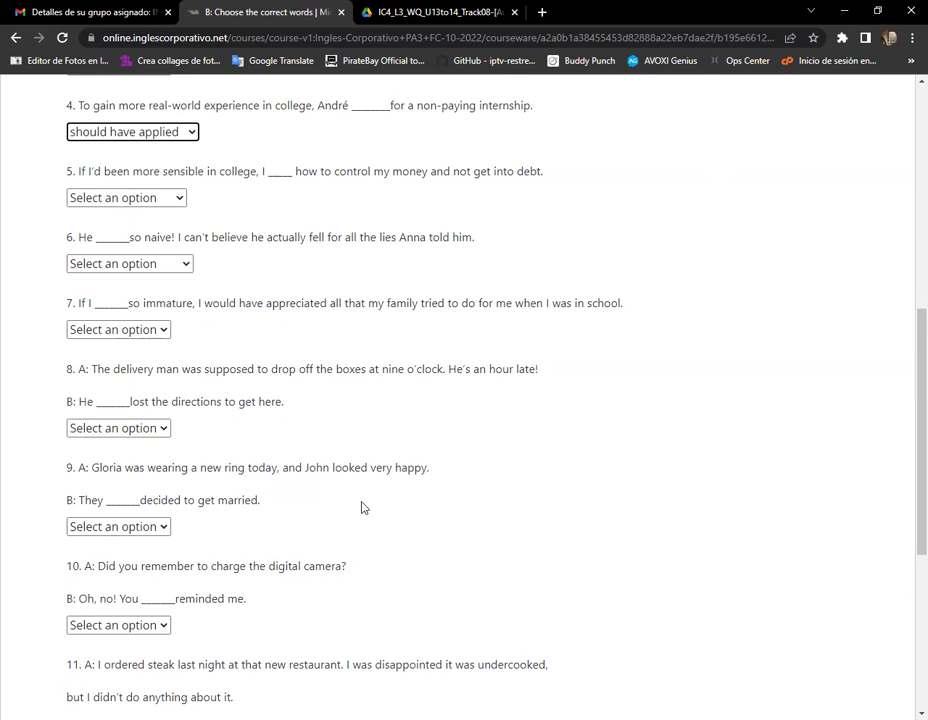
{"action": "scroll", "coordinate": [165, 217], "scroll_direction": "up", "scroll_amount": 1}
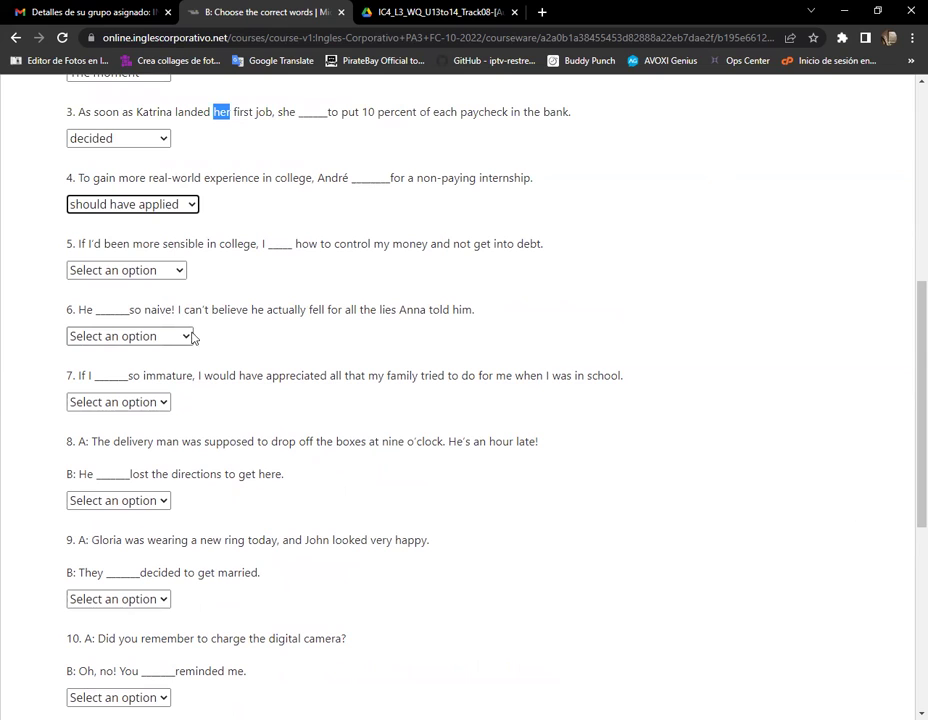
{"action": "left_click", "coordinate": [181, 272]}
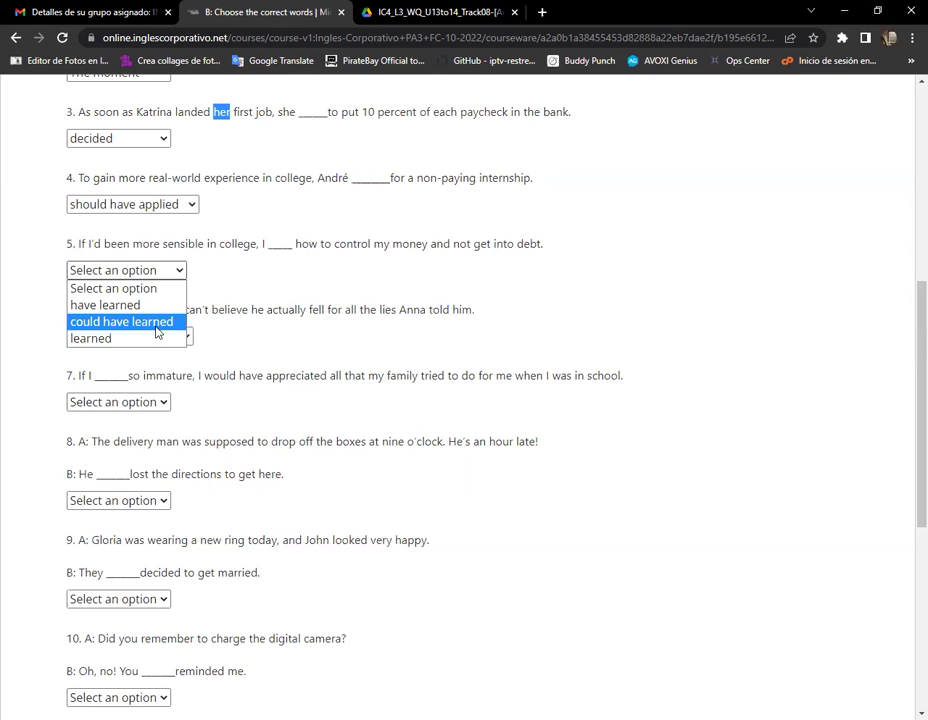
{"action": "left_click", "coordinate": [157, 322]}
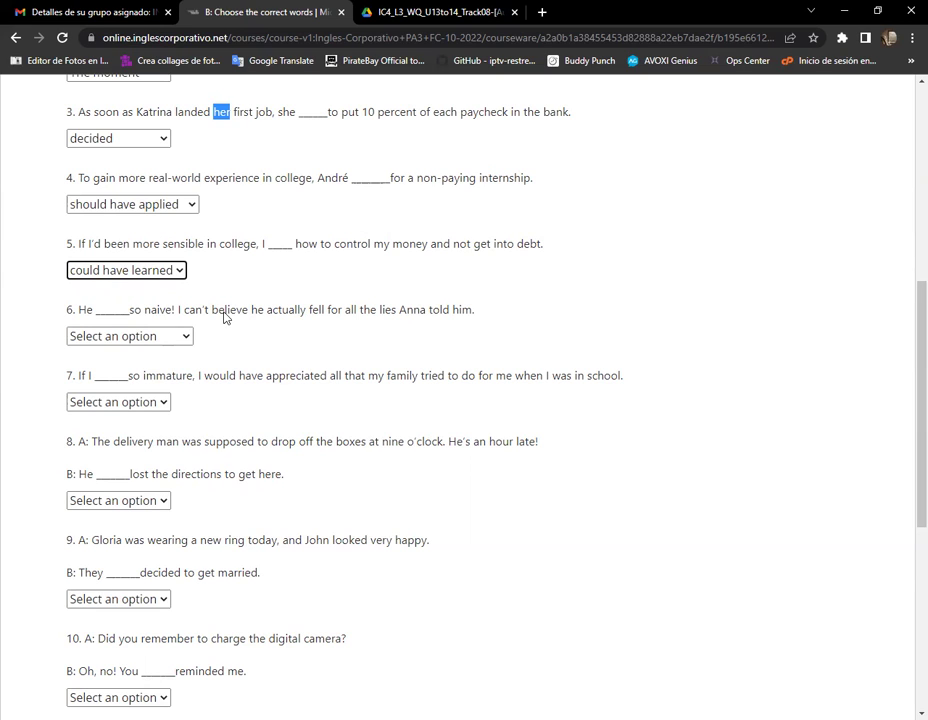
{"action": "left_click_drag", "start_coordinate": [76, 243], "coordinate": [259, 244]}
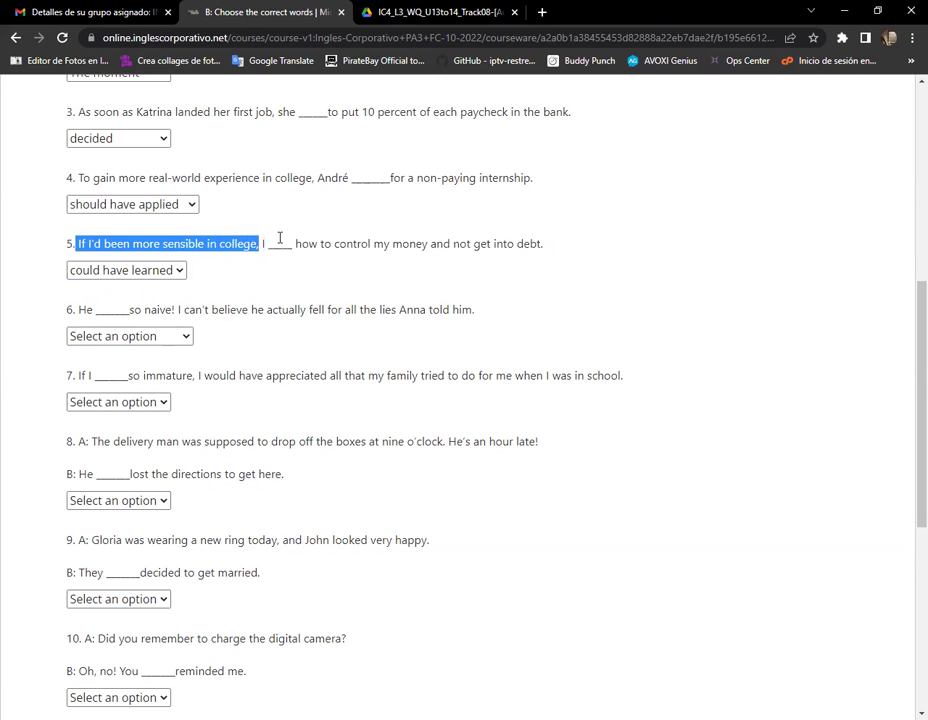
{"action": "left_click", "coordinate": [290, 244]}
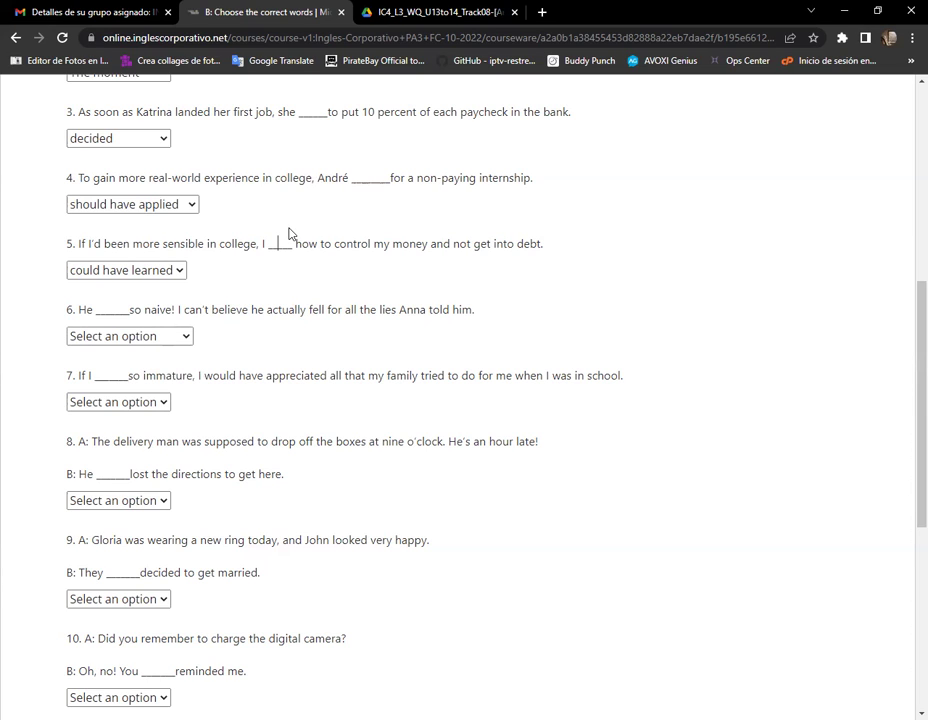
- Answer question 6 with "shouldn't have been" and question 7 with "hadn't been", highlighting part of the word "immature"
{"action": "left_click", "coordinate": [185, 340]}
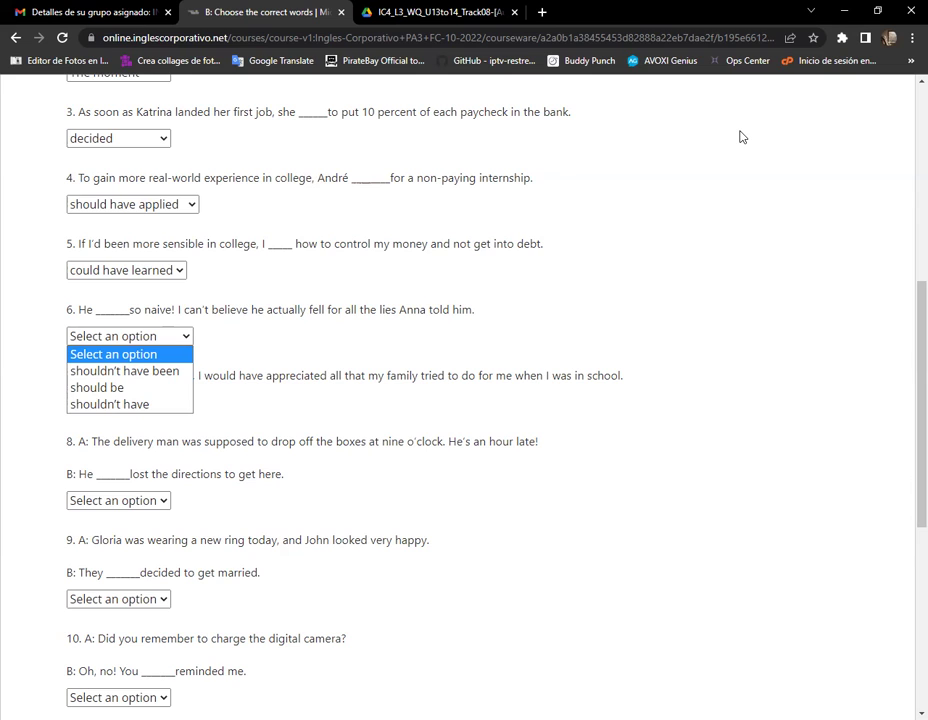
{"action": "left_click", "coordinate": [152, 371]}
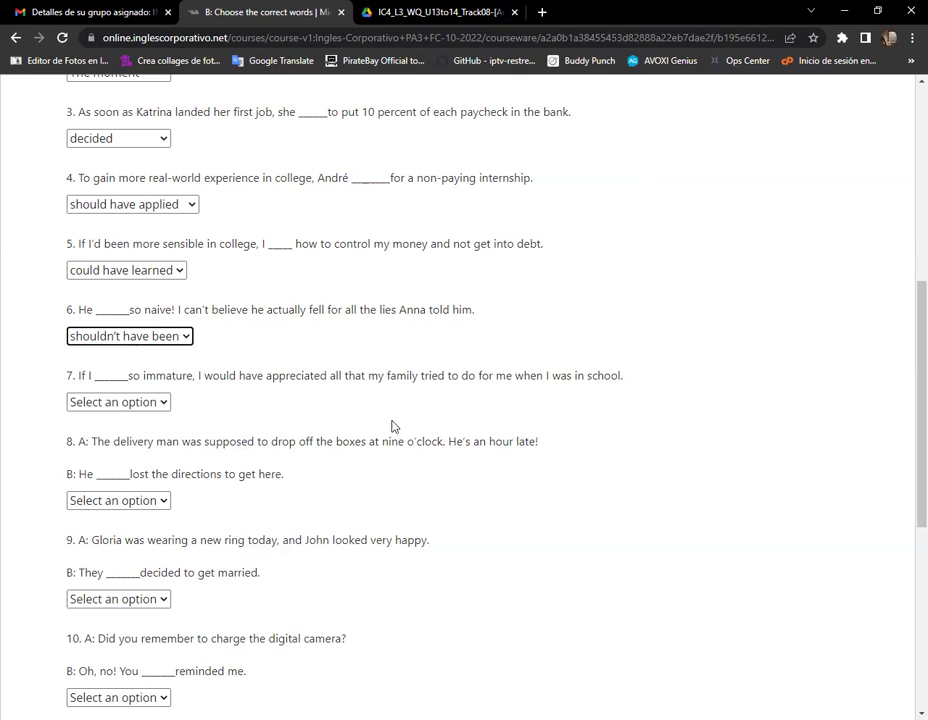
{"action": "left_click", "coordinate": [166, 403]}
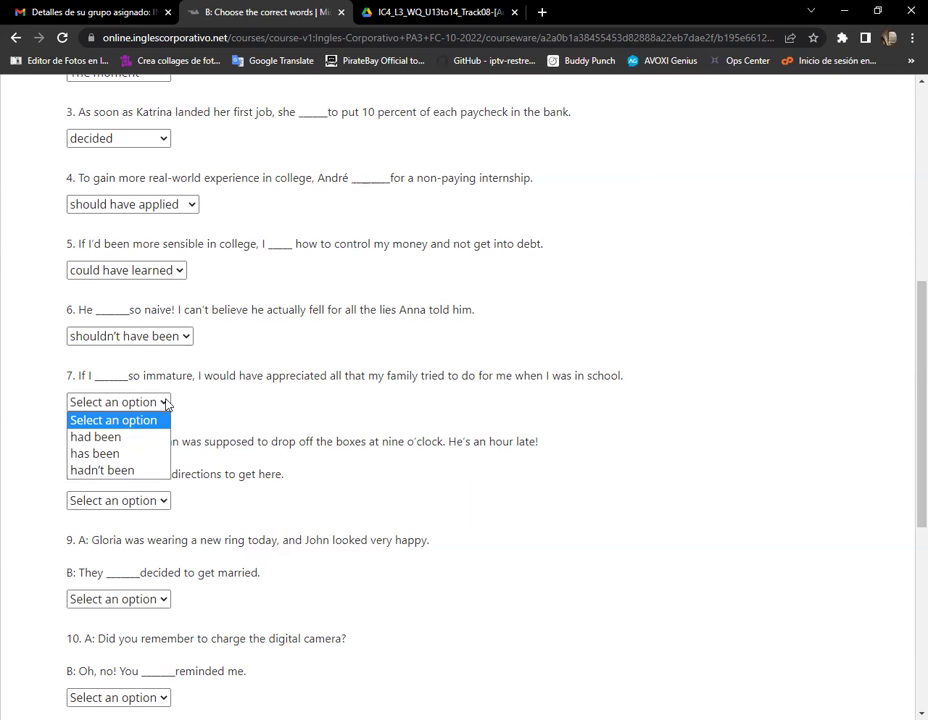
{"action": "left_click", "coordinate": [112, 471]}
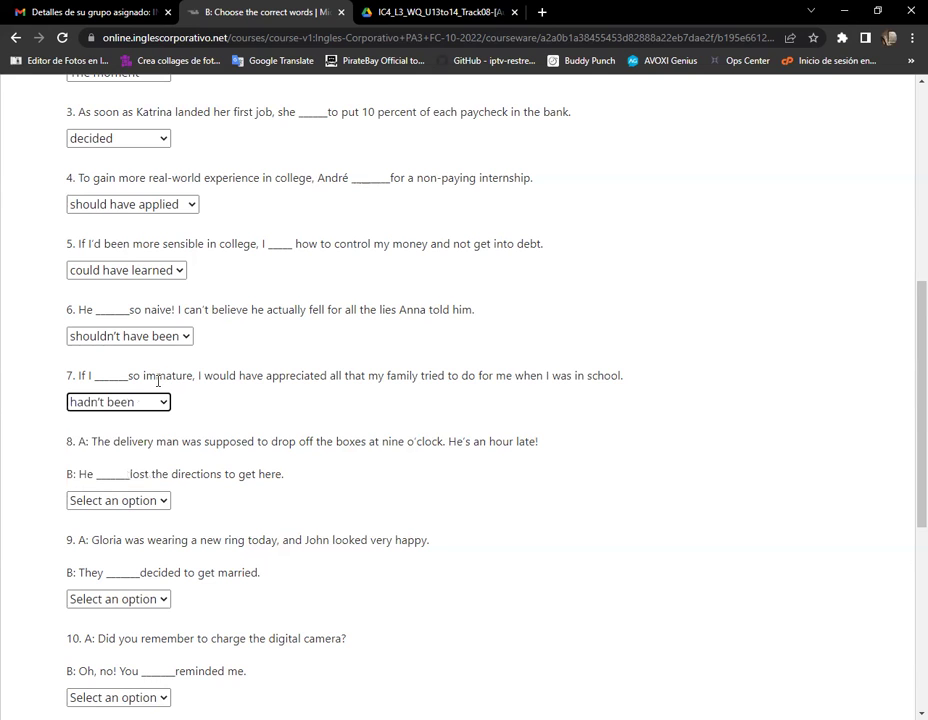
{"action": "left_click_drag", "start_coordinate": [141, 377], "coordinate": [183, 377]}
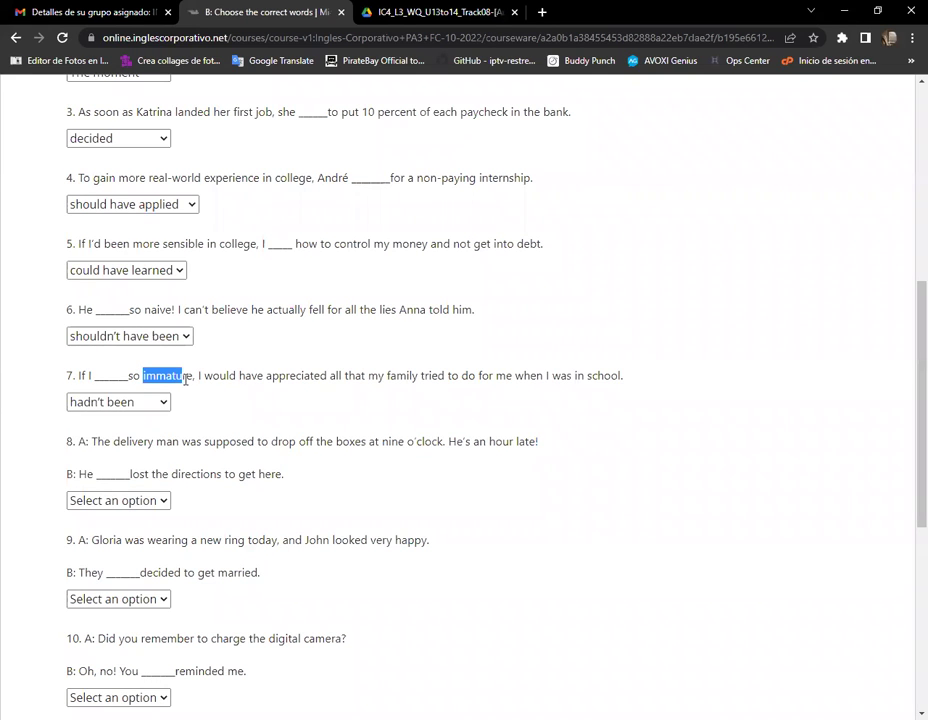
{"action": "left_click", "coordinate": [144, 375]}
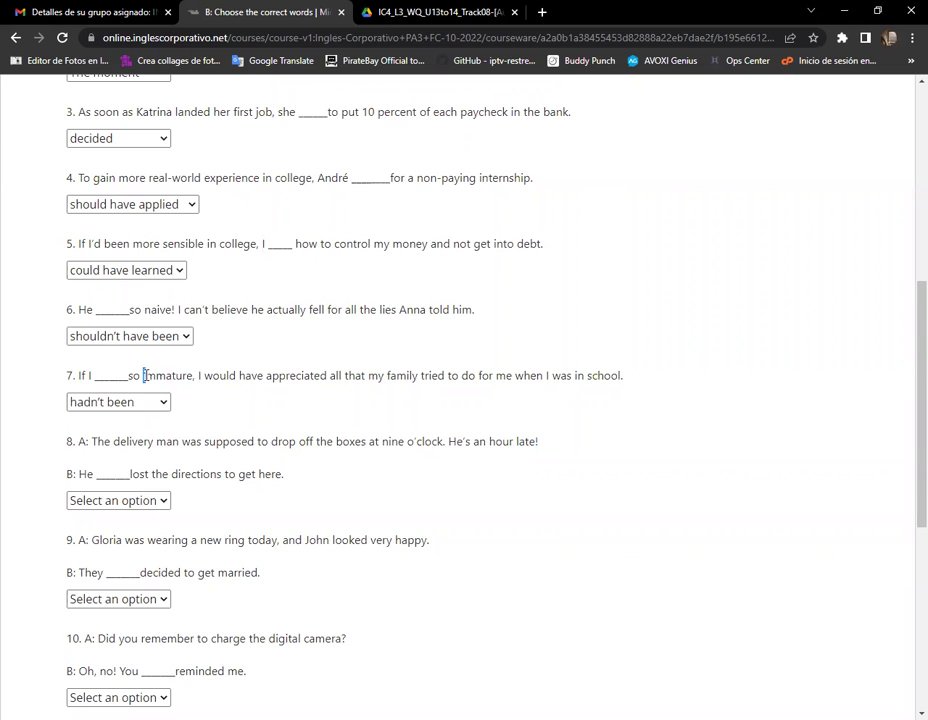
- Choose "might have" for question 8 about the late delivery man and highlight "drop off" in its sentence
{"action": "scroll", "coordinate": [212, 270], "scroll_direction": "down", "scroll_amount": 3}
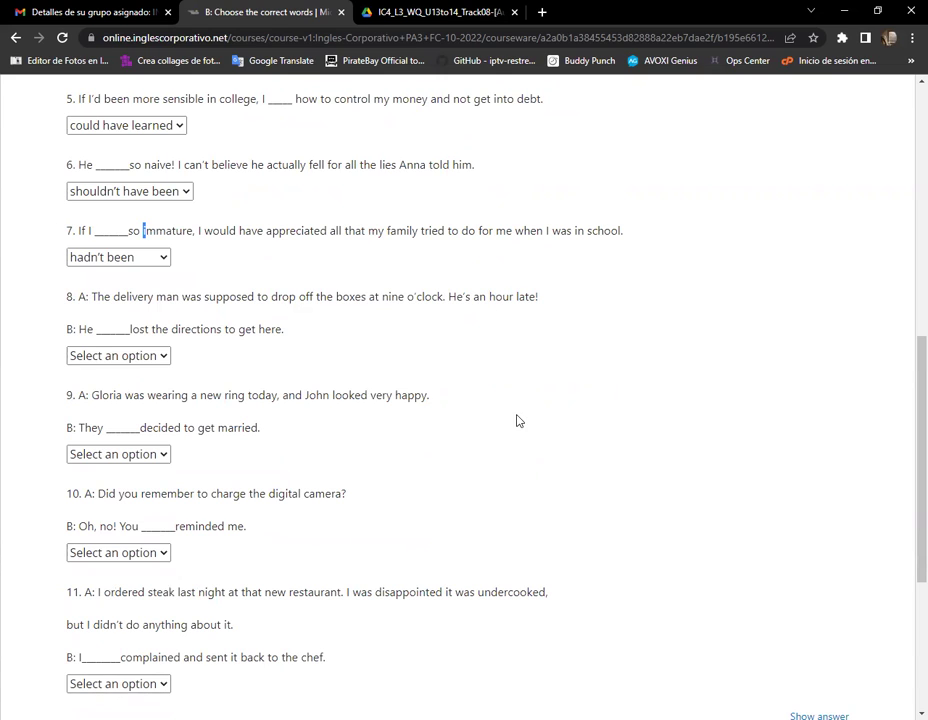
{"action": "left_click", "coordinate": [164, 356]}
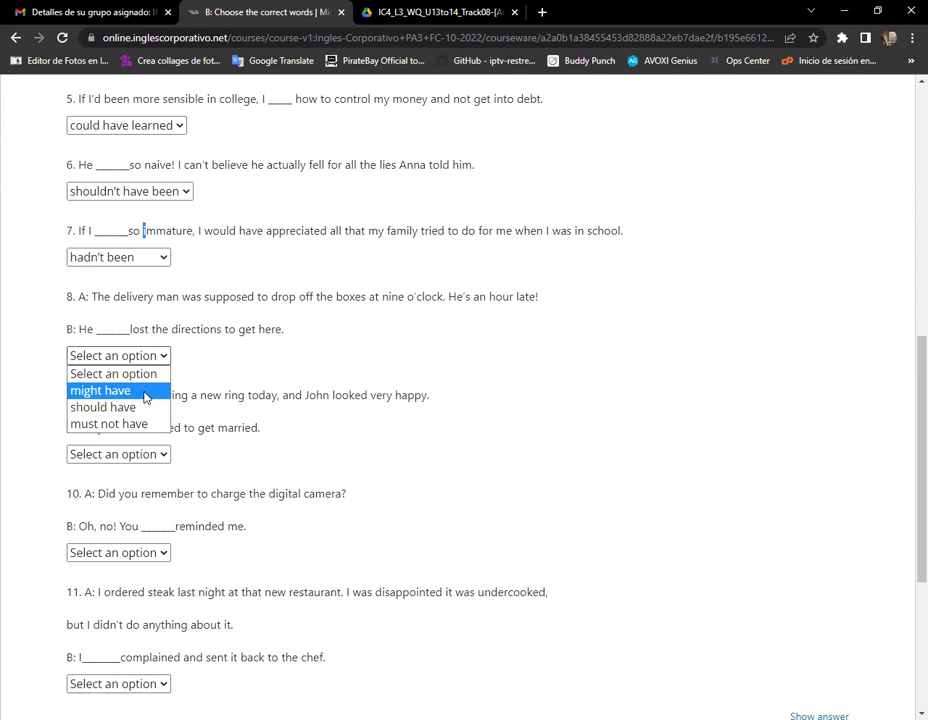
{"action": "left_click", "coordinate": [146, 397]}
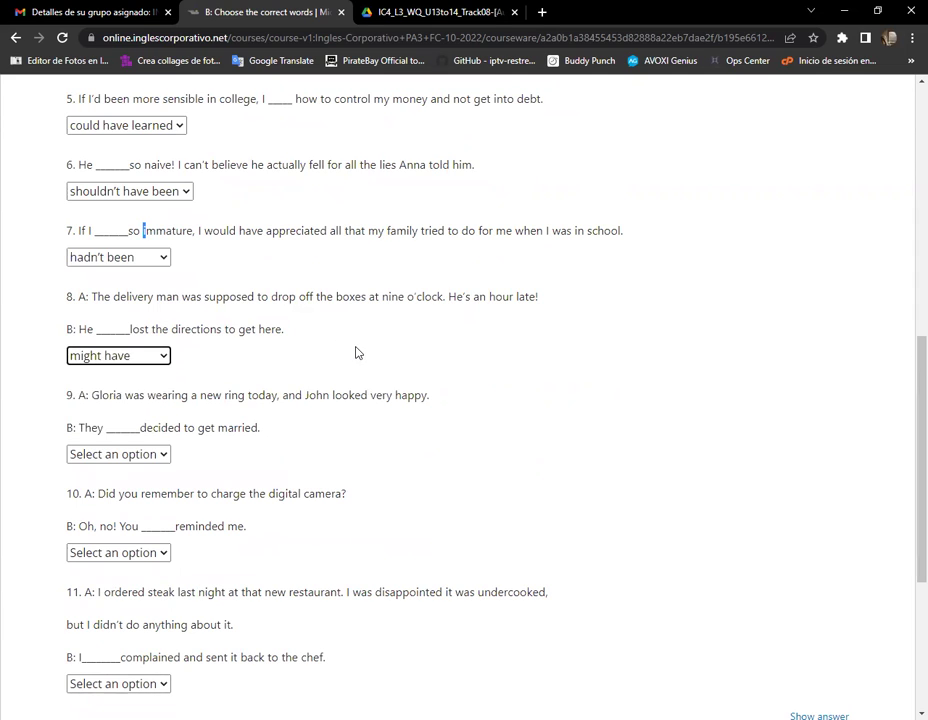
{"action": "scroll", "coordinate": [360, 358], "scroll_direction": "down", "scroll_amount": 3}
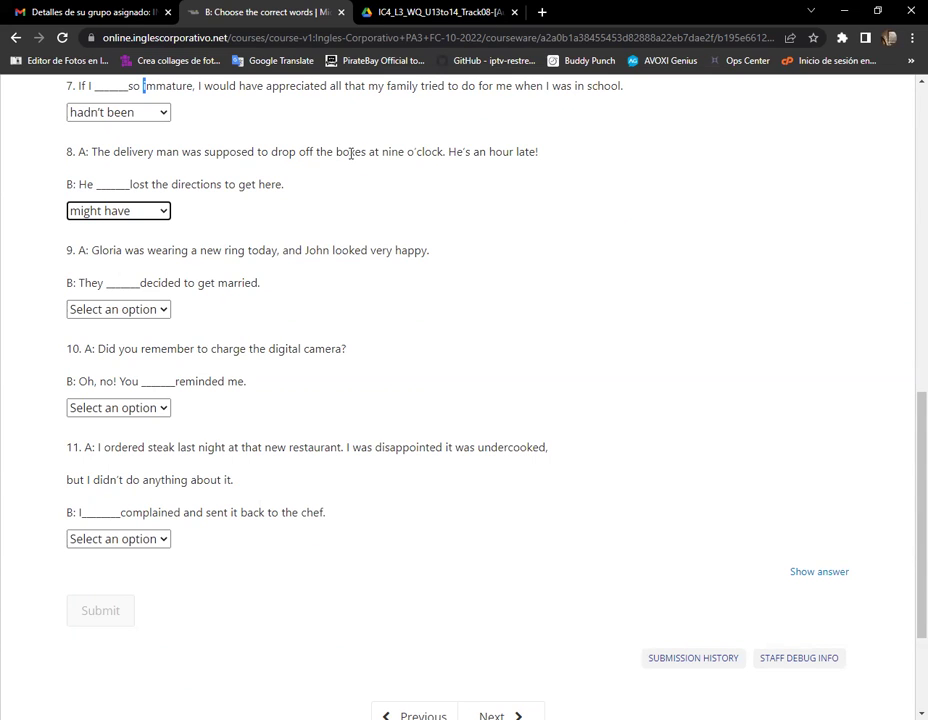
{"action": "left_click_drag", "start_coordinate": [271, 152], "coordinate": [317, 153]}
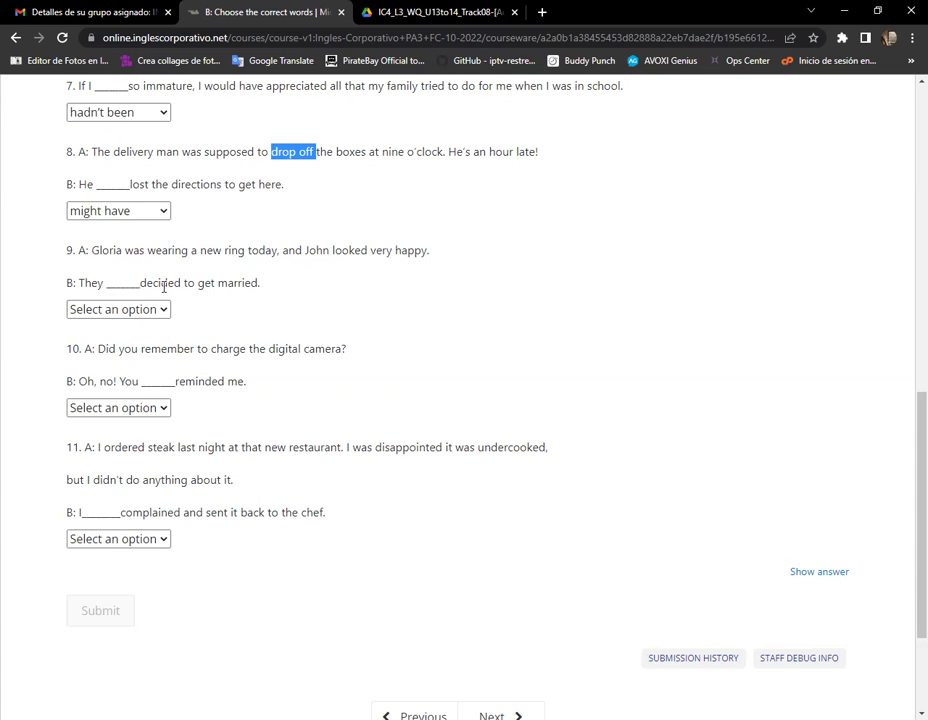
- Answer question 9 with "must have" and question 10 with "should have"
{"action": "left_click", "coordinate": [168, 313]}
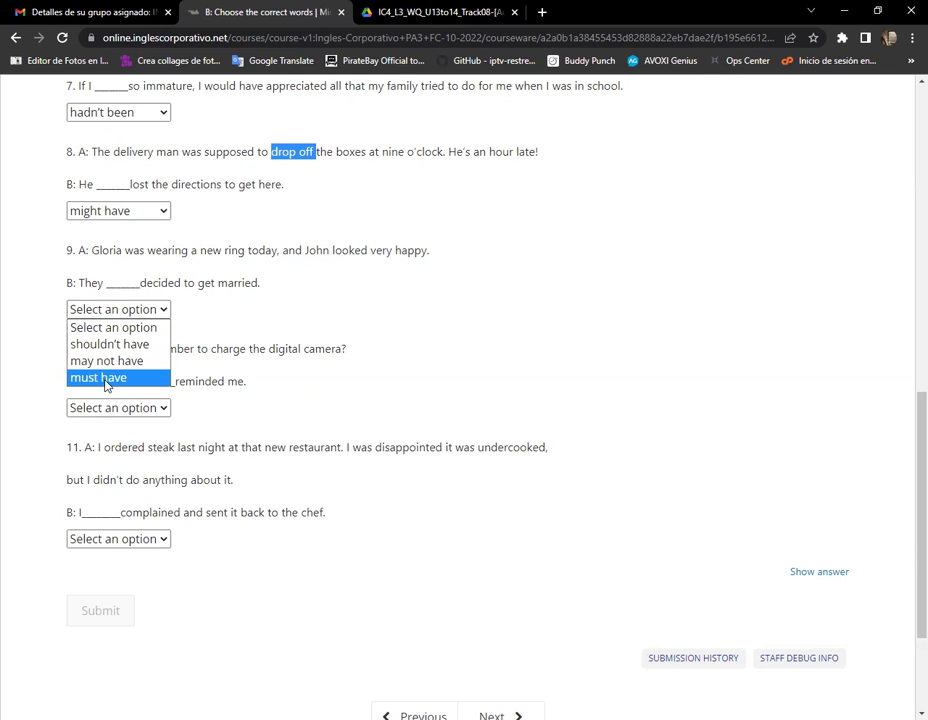
{"action": "left_click", "coordinate": [106, 379]}
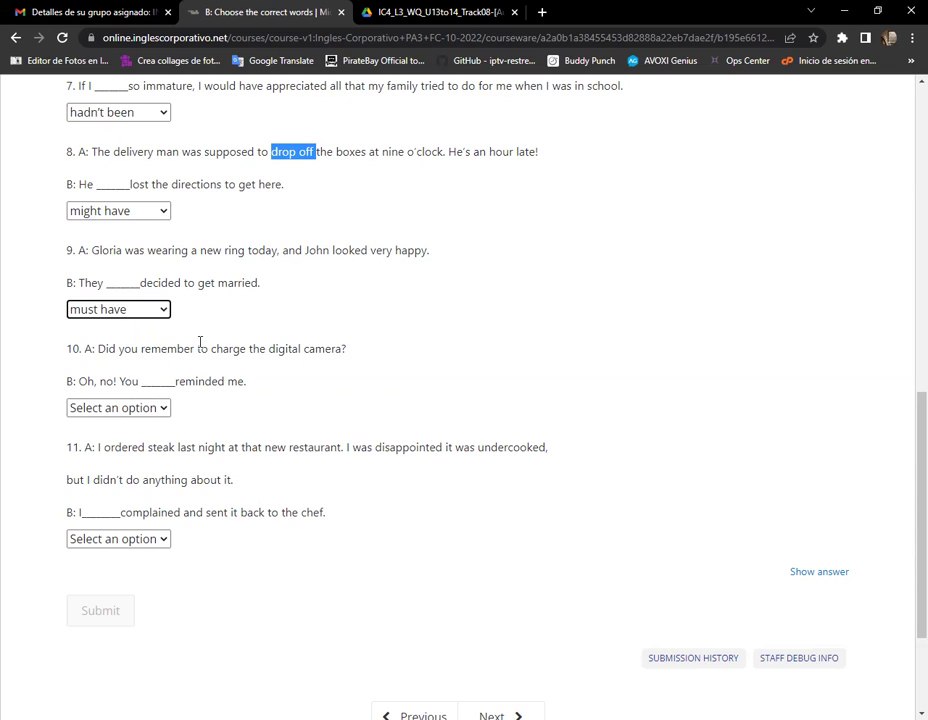
{"action": "left_click", "coordinate": [165, 411]}
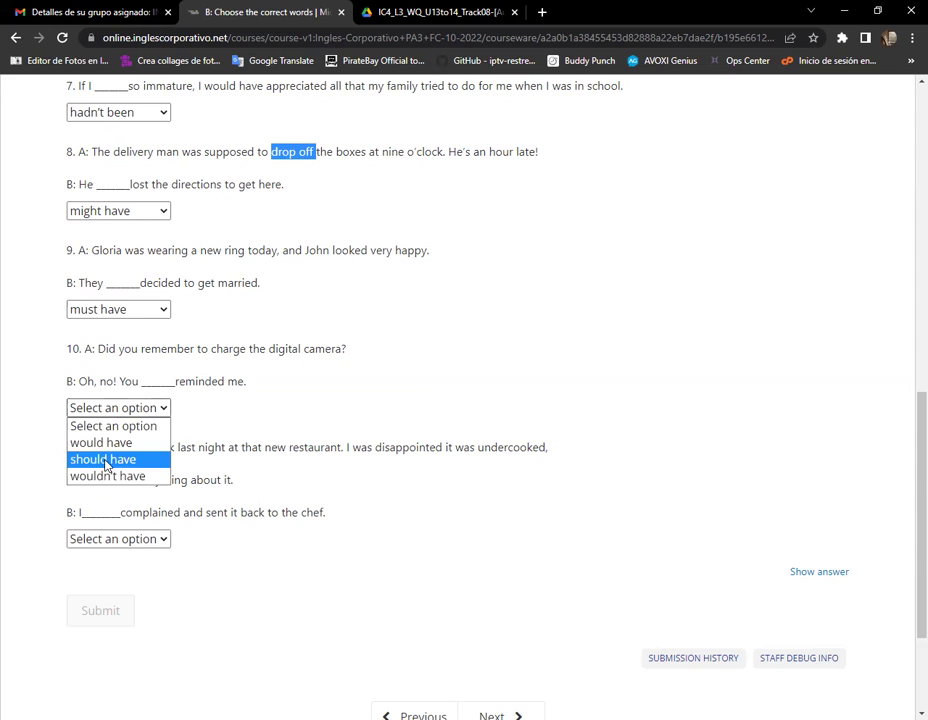
{"action": "left_click", "coordinate": [104, 461]}
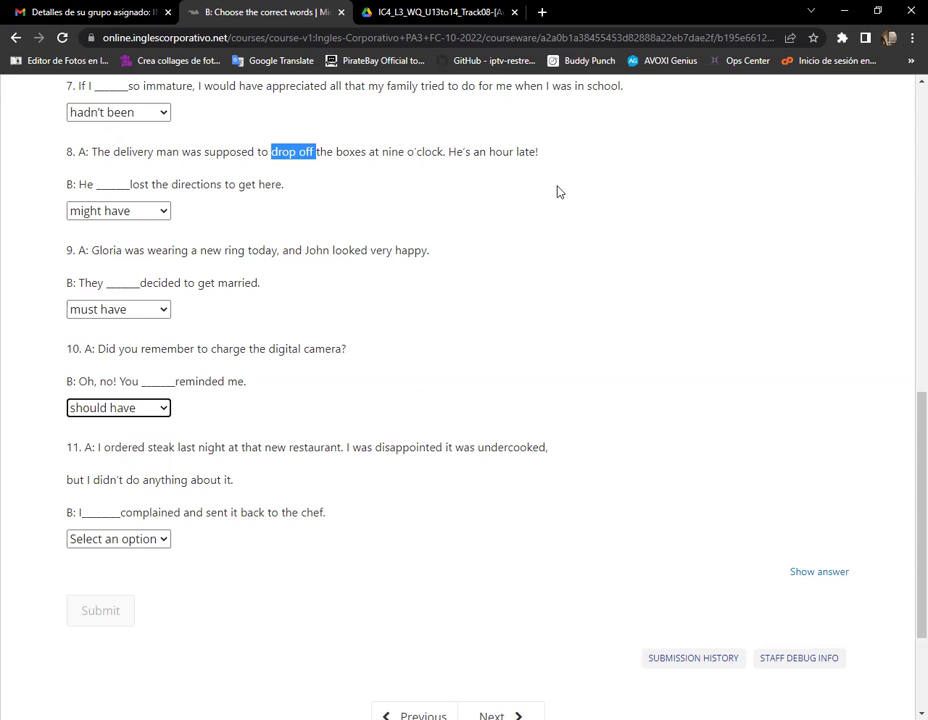
- Choose "should have" for question 11 about complaining to the chef and highlight "undercooked," in its sentence
{"action": "left_click", "coordinate": [201, 447]}
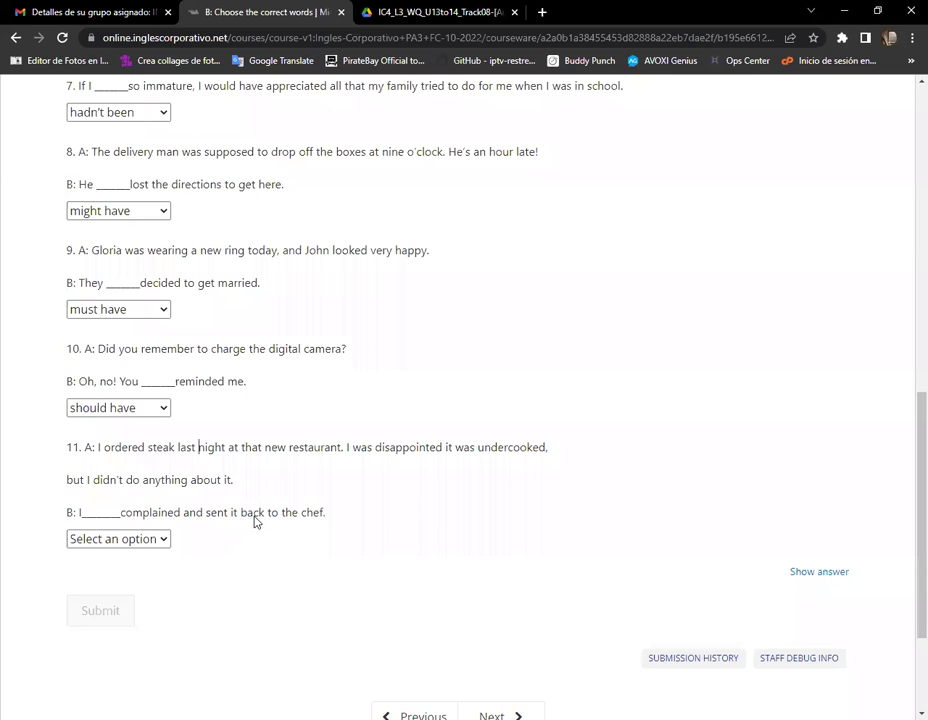
{"action": "left_click", "coordinate": [128, 539]}
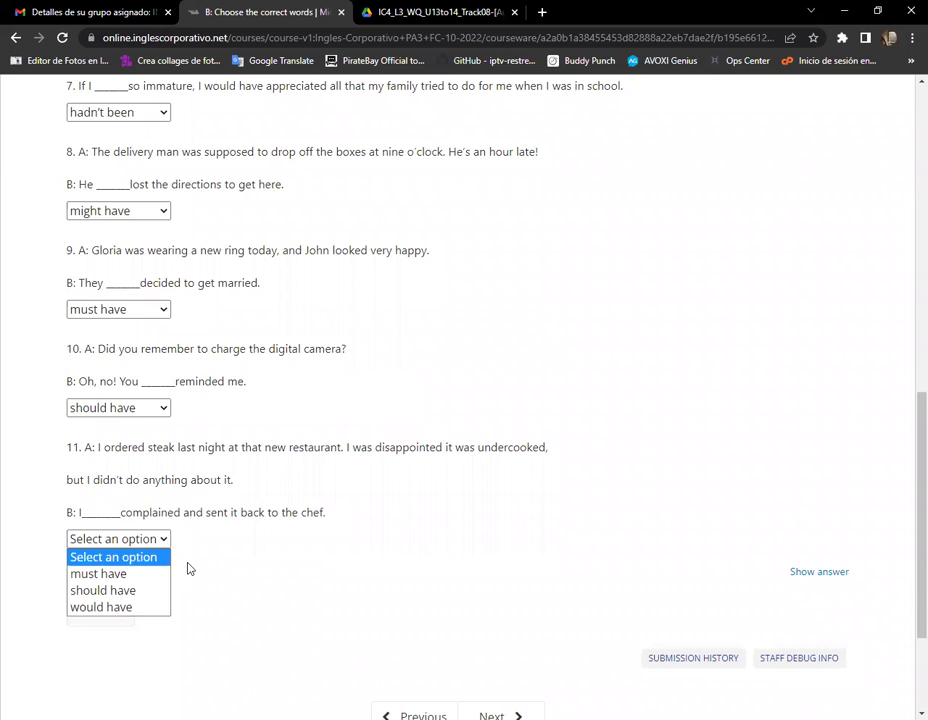
{"action": "left_click", "coordinate": [101, 607]}
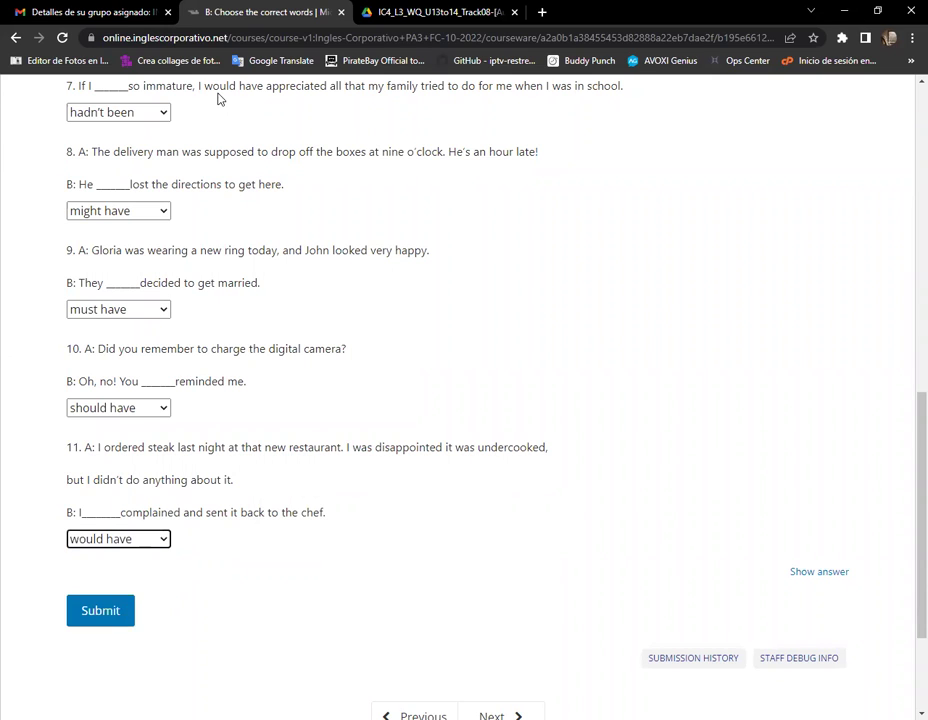
{"action": "left_click", "coordinate": [150, 540]}
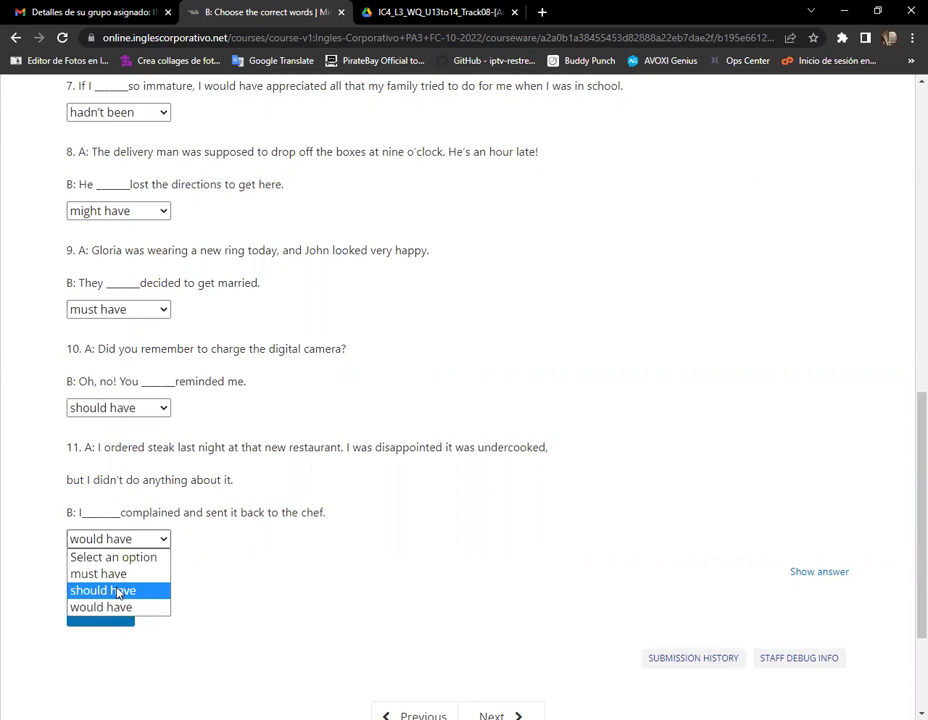
{"action": "left_click", "coordinate": [117, 591]}
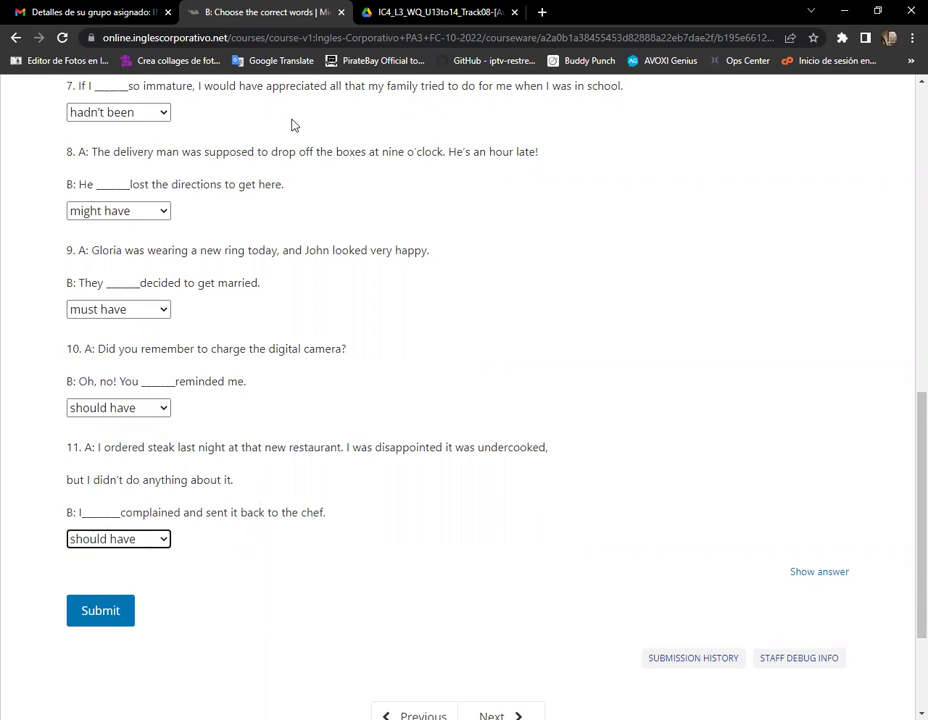
{"action": "left_click_drag", "start_coordinate": [479, 447], "coordinate": [575, 468]}
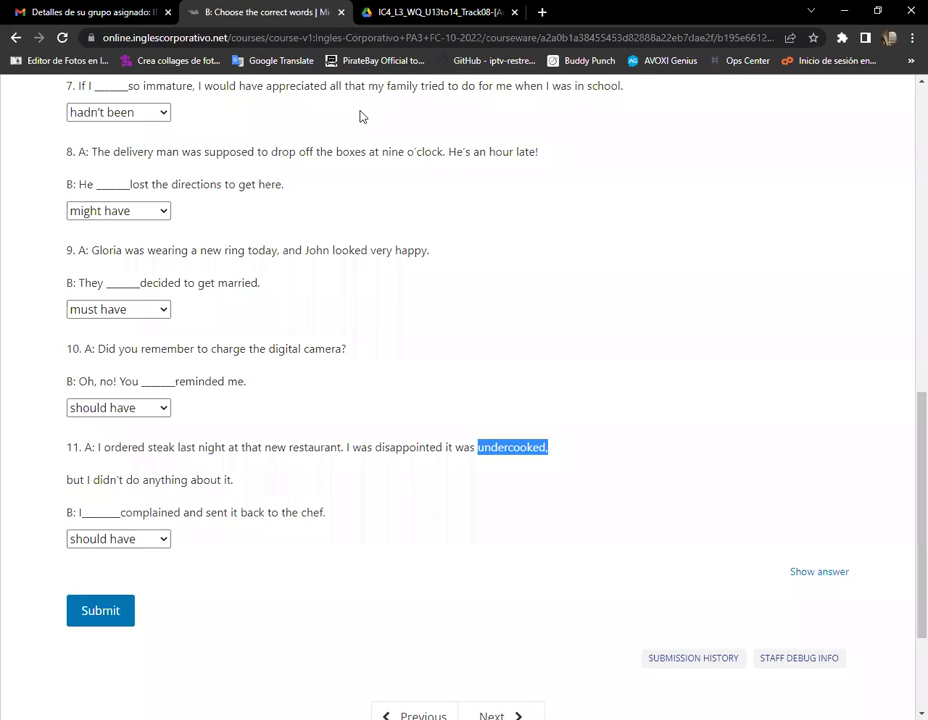
- Open Google Translate in a new browser tab
{"action": "left_click", "coordinate": [440, 12]}
{"action": "left_click", "coordinate": [542, 12]}
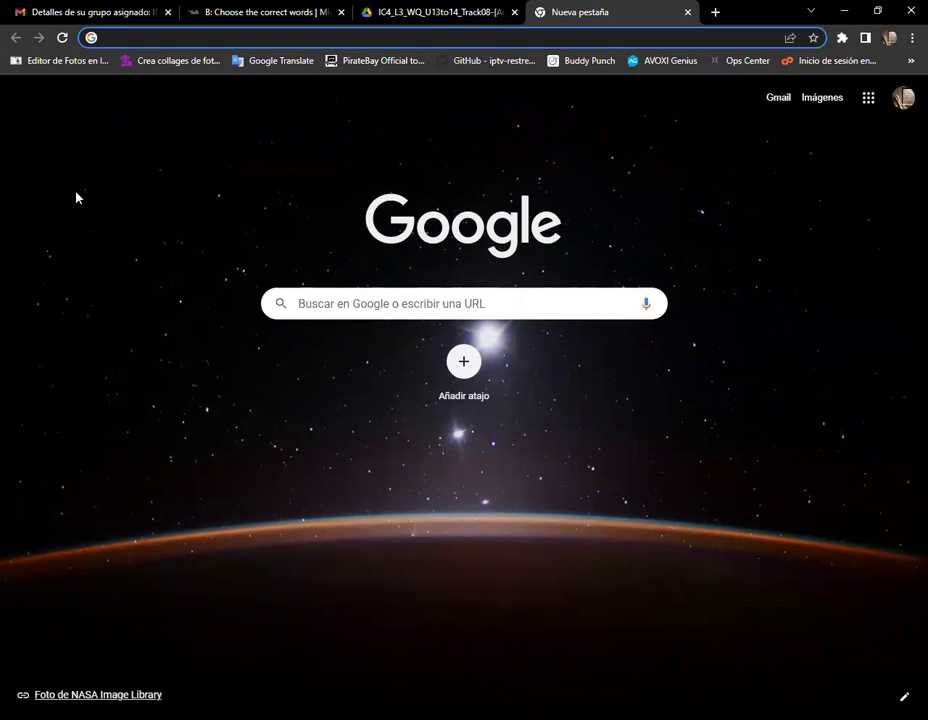
{"action": "left_click", "coordinate": [257, 62]}
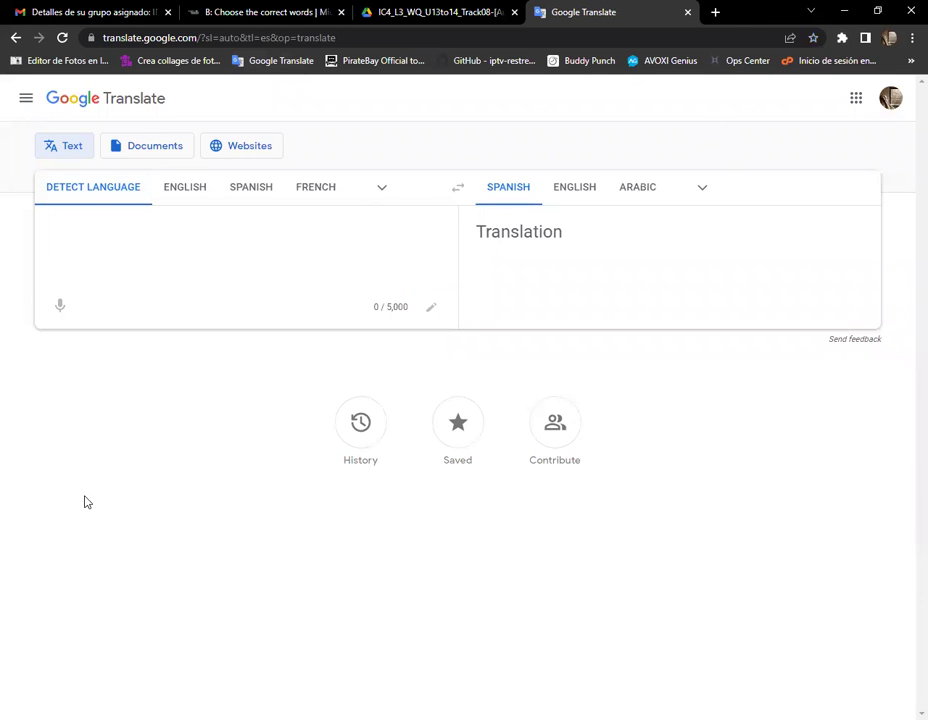
- Search Google for "u2 latest news" in another new browser tab
{"action": "left_click", "coordinate": [714, 14]}
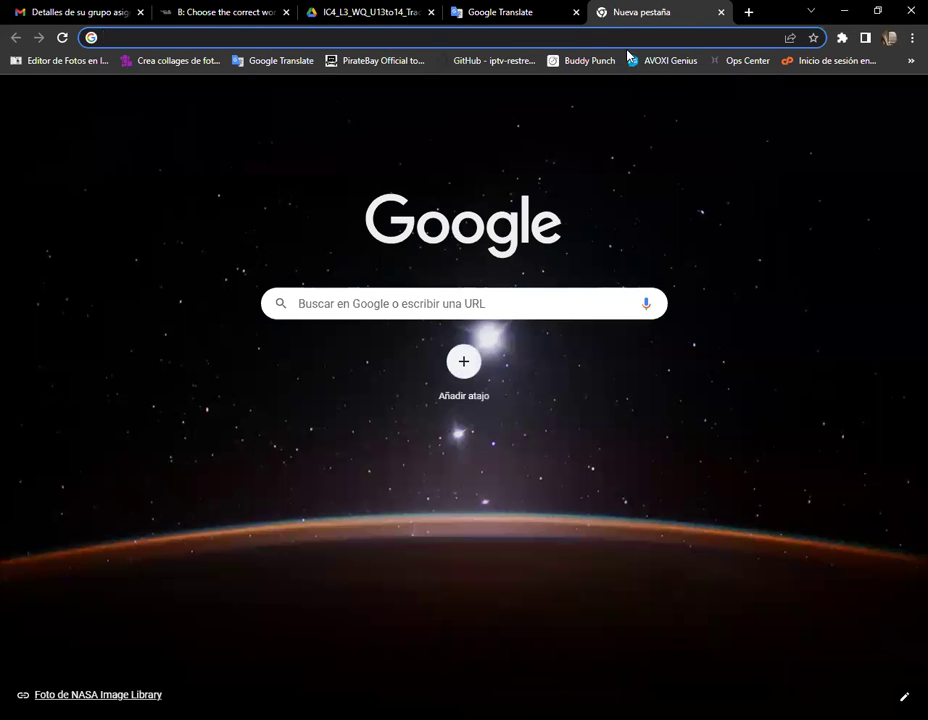
{"action": "left_click", "coordinate": [652, 40]}
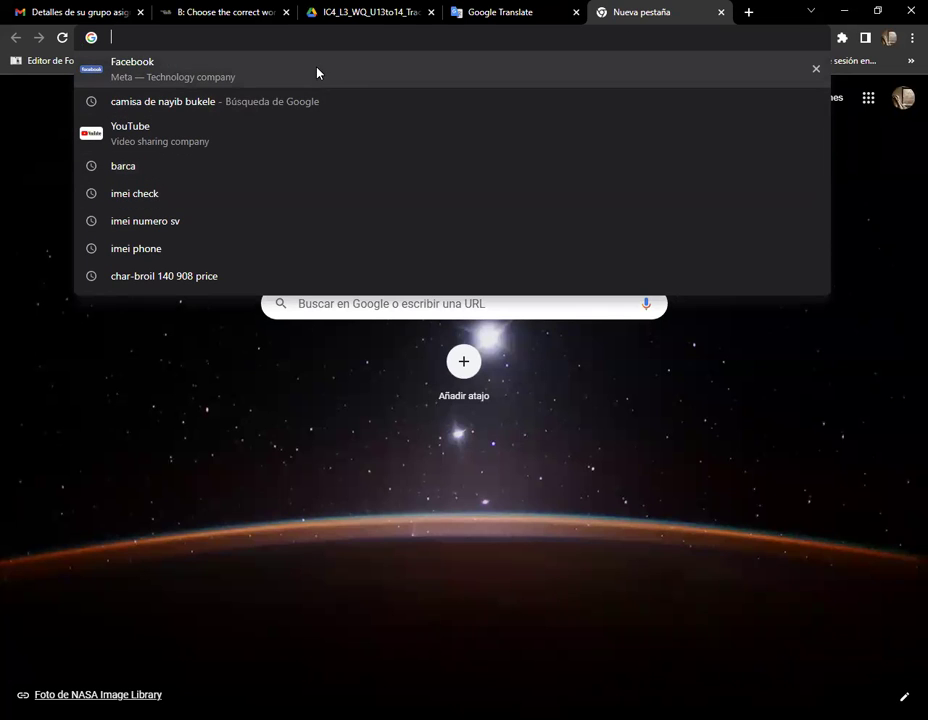
{"action": "left_click", "coordinate": [466, 11]}
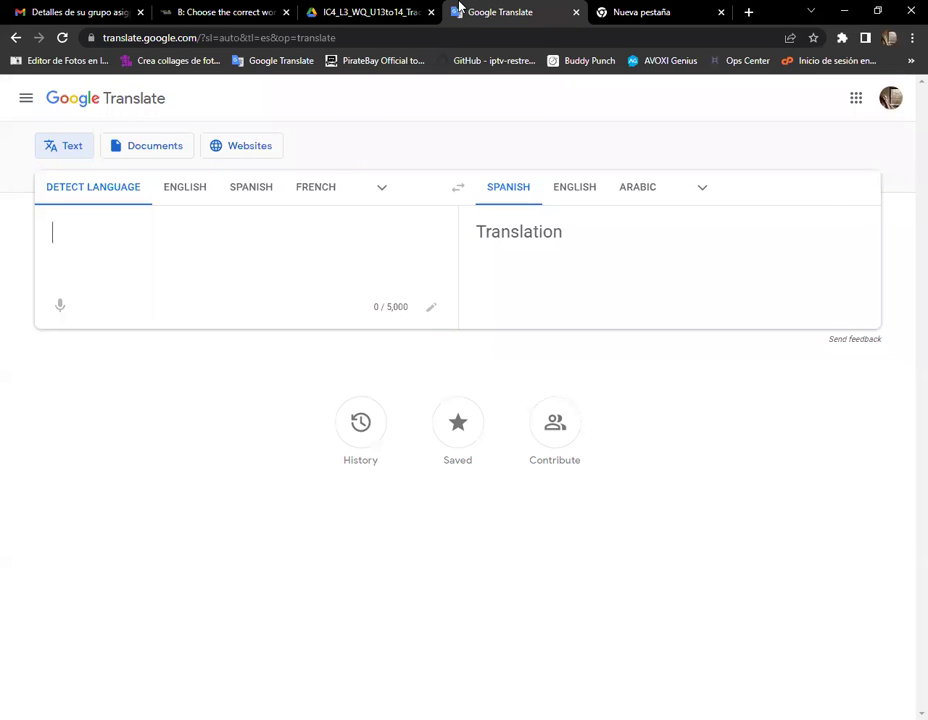
{"action": "left_click", "coordinate": [622, 14]}
{"action": "left_click", "coordinate": [620, 32]}
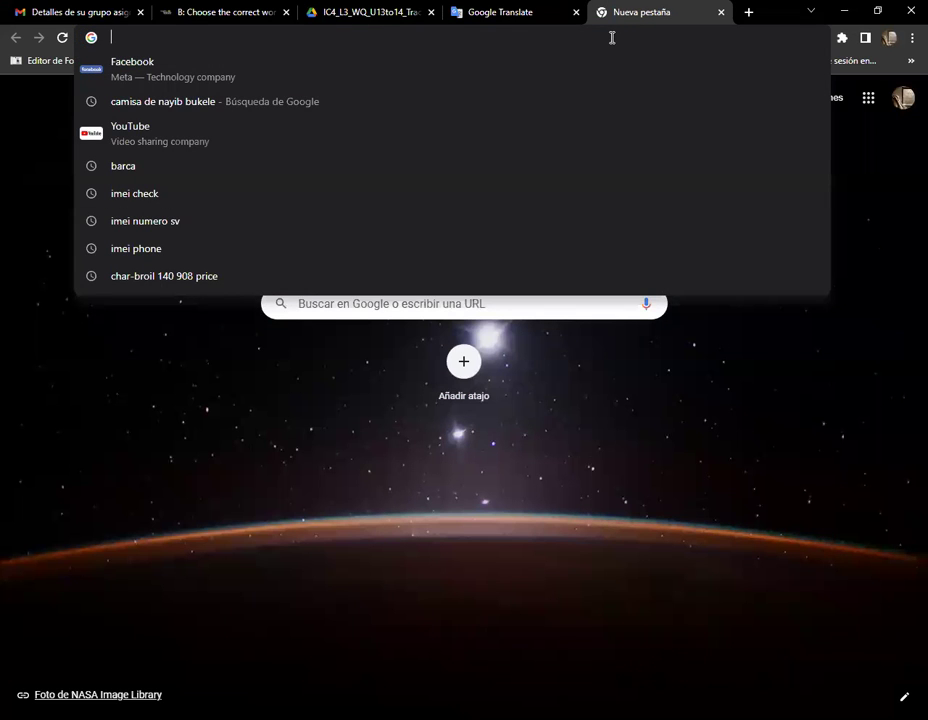
{"action": "type", "text": "u2"}
{"action": "key", "text": "Return"}
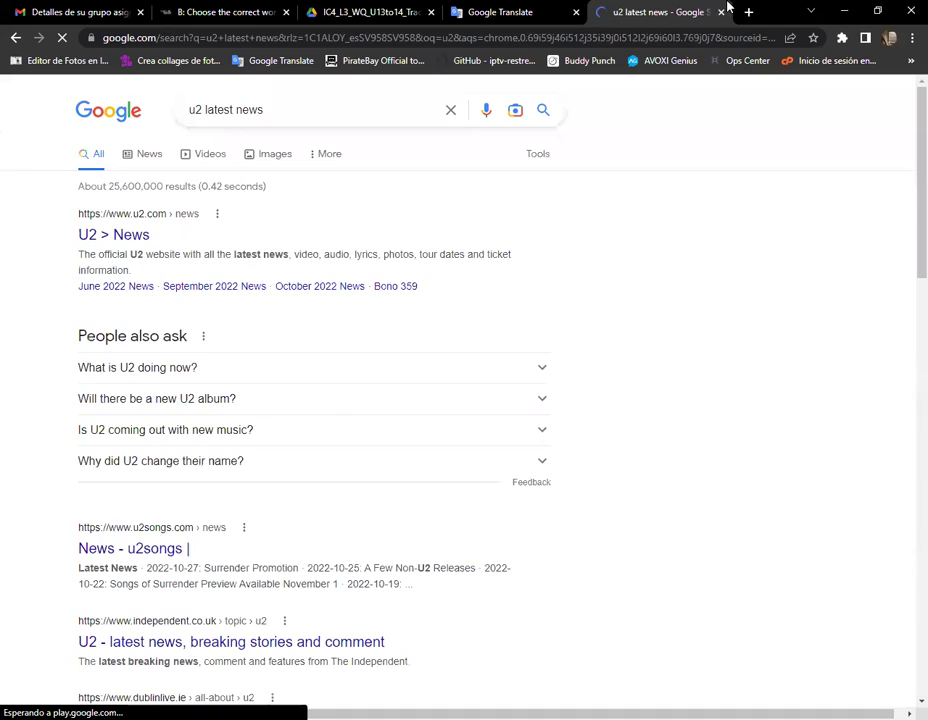
- Open the u2songs News page from the search results and skim its latest news entries
{"action": "scroll", "coordinate": [358, 370], "scroll_direction": "down", "scroll_amount": 3}
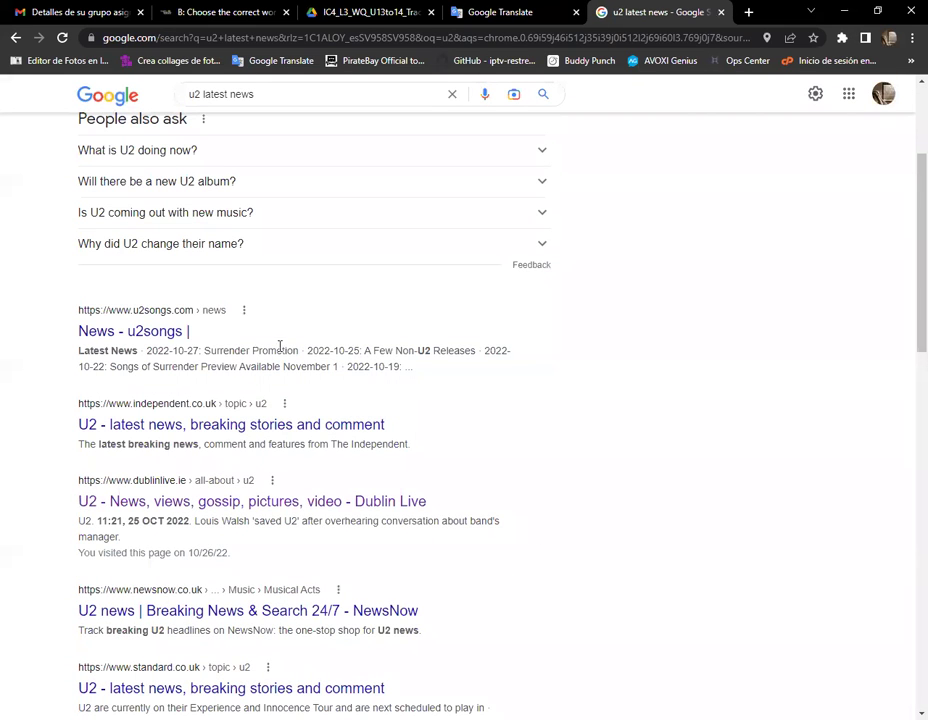
{"action": "left_click", "coordinate": [180, 332]}
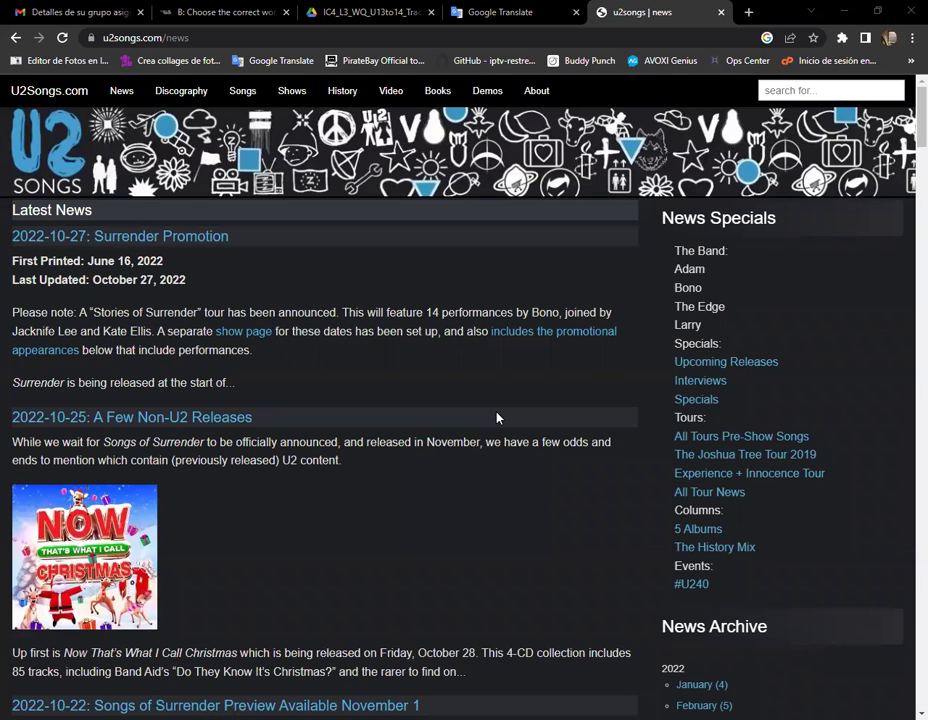
{"action": "scroll", "coordinate": [340, 383], "scroll_direction": "down", "scroll_amount": 3}
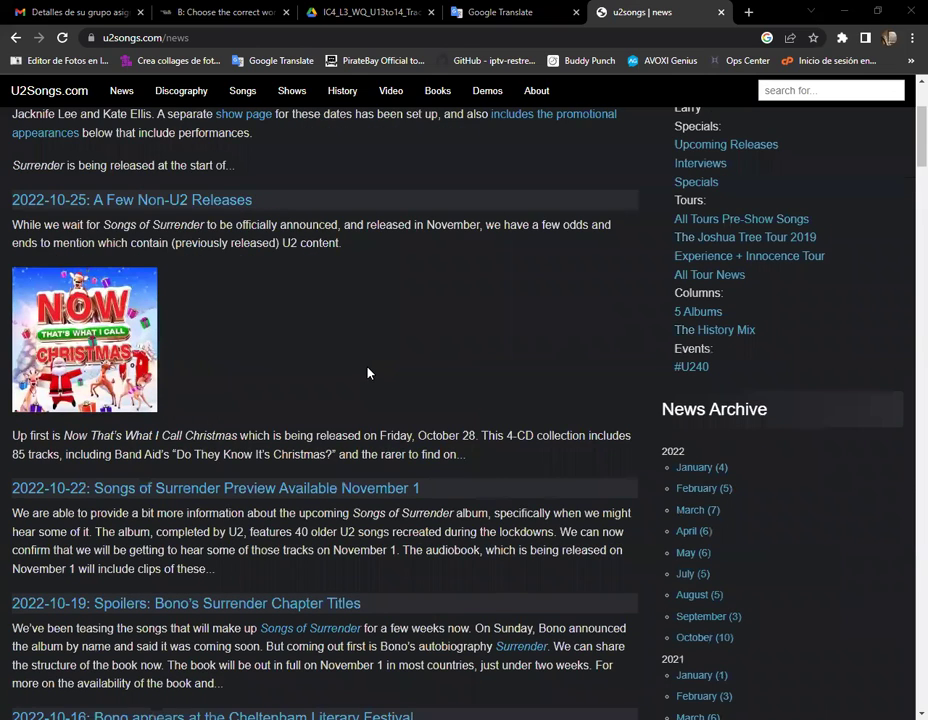
{"action": "scroll", "coordinate": [368, 373], "scroll_direction": "up", "scroll_amount": 3}
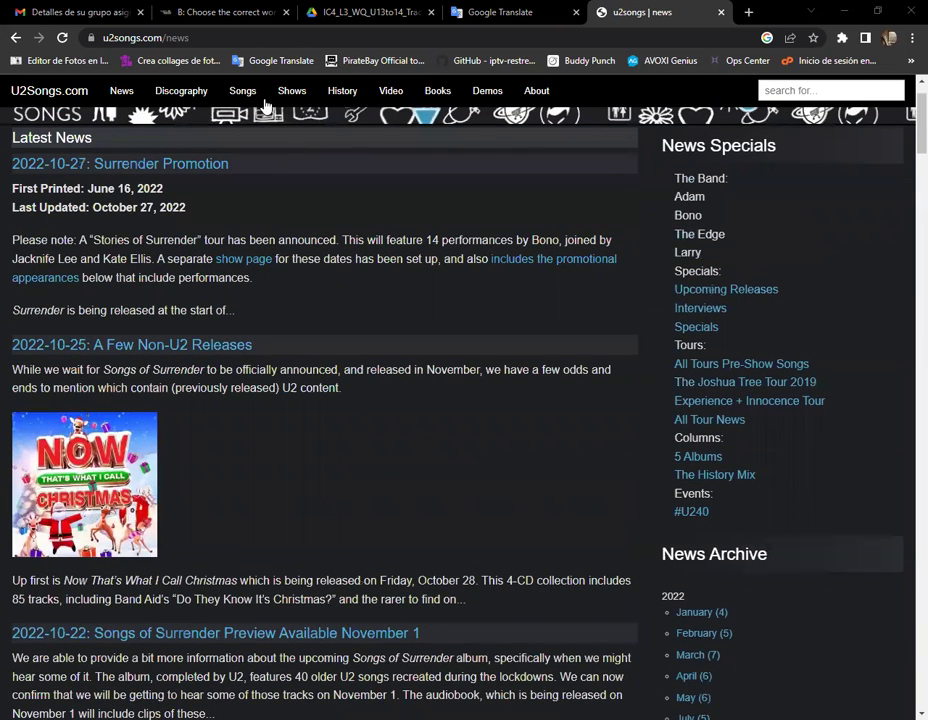